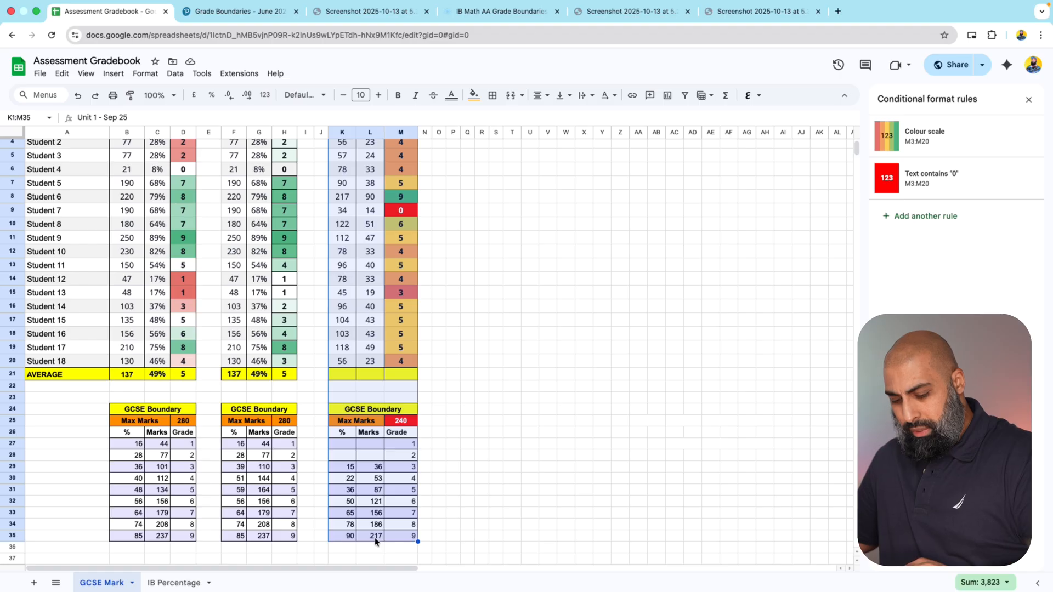
Paste the copied K1:M35 Unit 1 block, including its GCSE boundary table, starting at cell P1.
{"action": "scroll", "coordinate": [502, 186], "scroll_direction": "up", "scroll_amount": 3}
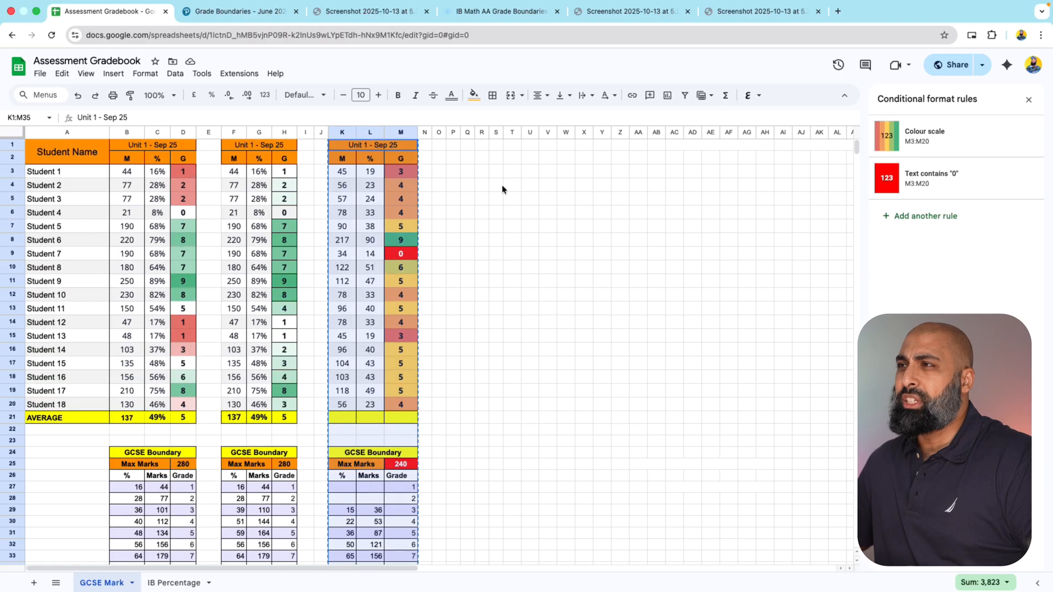
{"action": "left_click", "coordinate": [456, 147]}
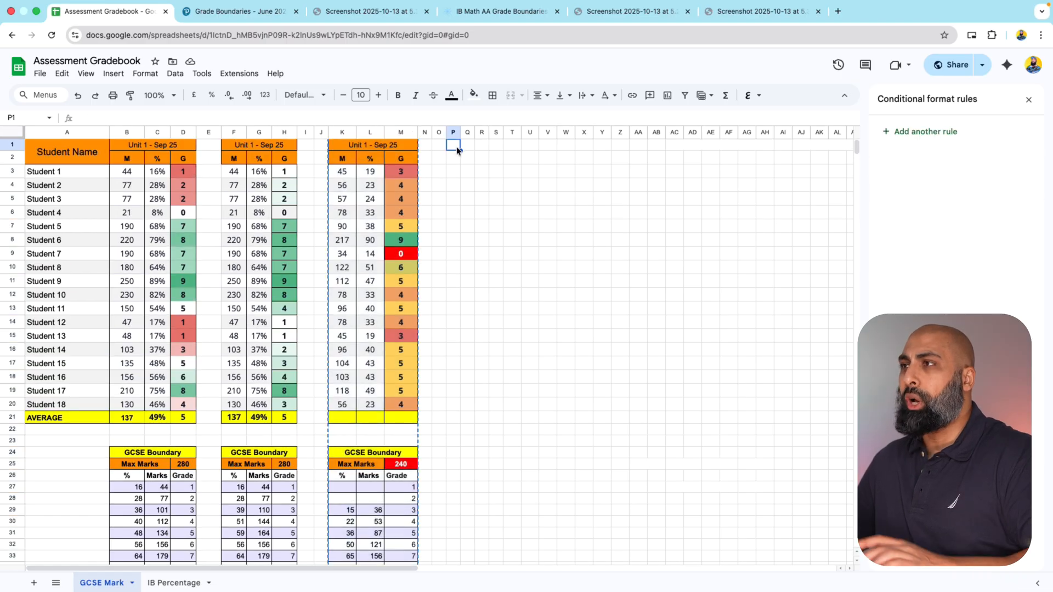
{"action": "key", "text": "ctrl+v"}
{"action": "left_click", "coordinate": [530, 171]}
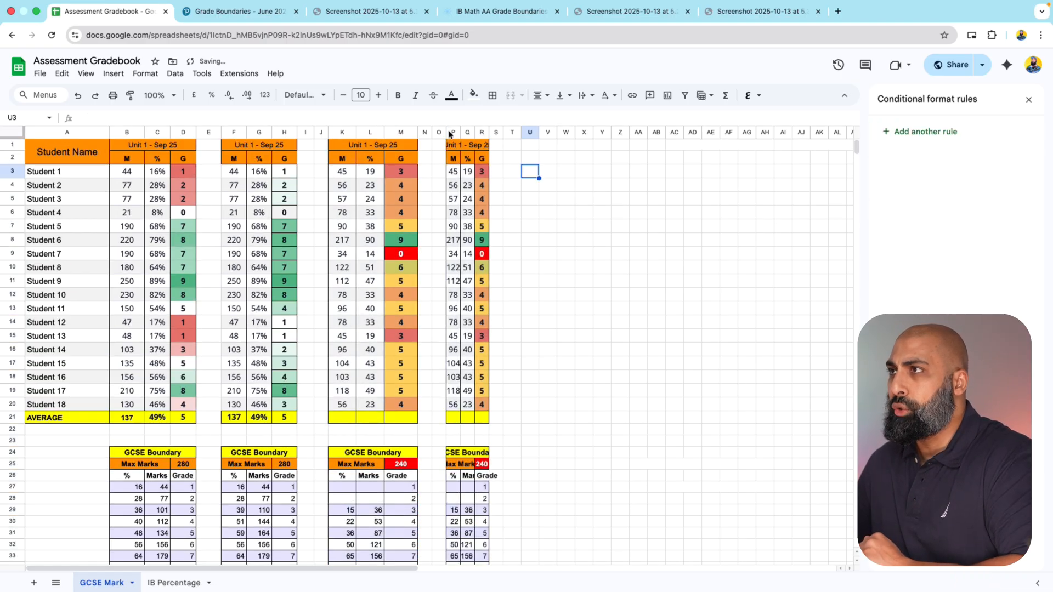
Set the width of columns P to R to 50 pixels.
{"action": "left_click_drag", "start_coordinate": [453, 132], "coordinate": [482, 132]}
{"action": "right_click", "coordinate": [482, 133]}
{"action": "left_click", "coordinate": [530, 314]}
{"action": "type", "text": "50"}
{"action": "key", "text": "Return"}
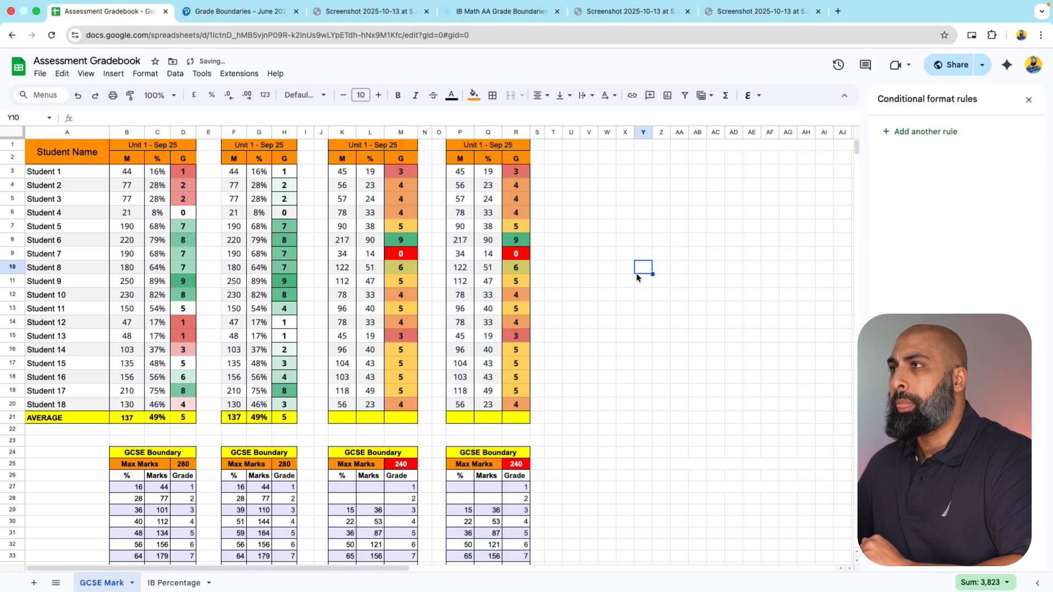
Copy the Mathematics overall grade boundaries image from its browser tab and paste it into the gradebook below the boundary tables.
{"action": "key", "text": "super+3"}
{"action": "right_click", "coordinate": [361, 319]}
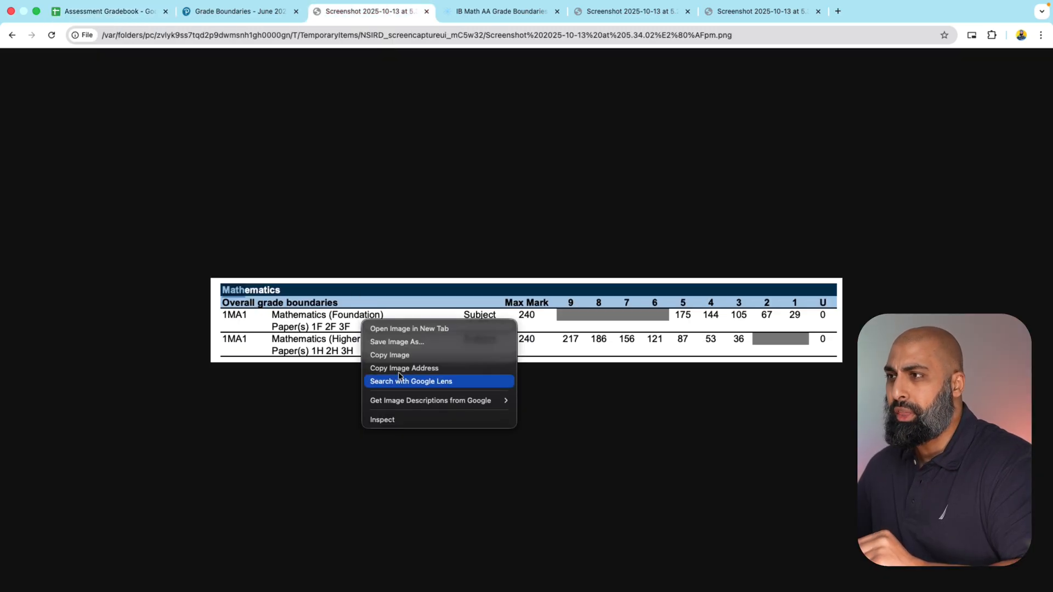
{"action": "left_click", "coordinate": [401, 357]}
{"action": "key", "text": "super+1"}
{"action": "key", "text": "super+v"}
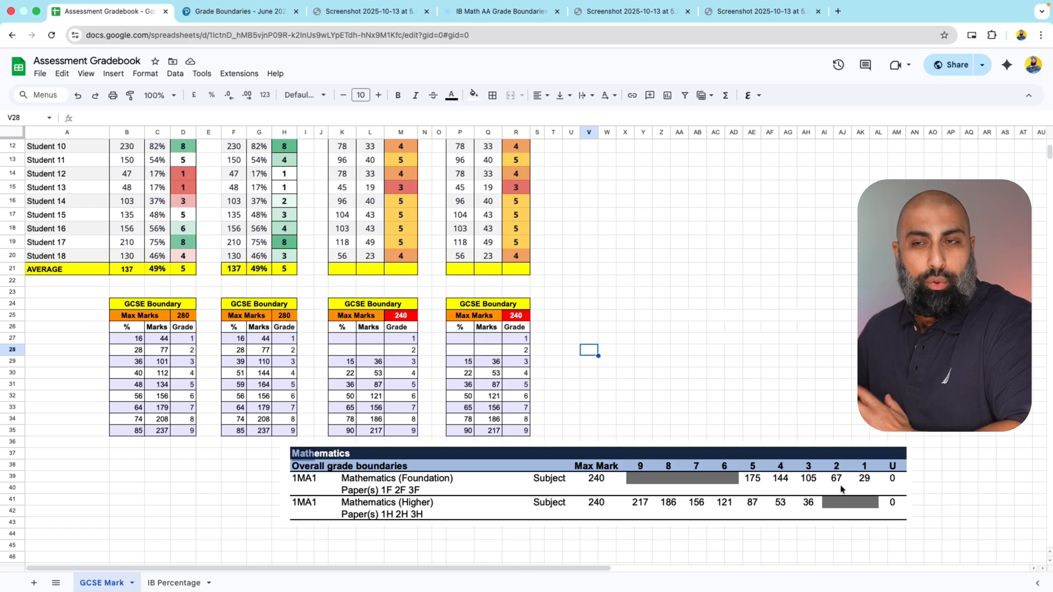
Check the grade 3 to 9 marks against the boundaries image and clear the percentages in P29:P35.
{"action": "left_click", "coordinate": [489, 363]}
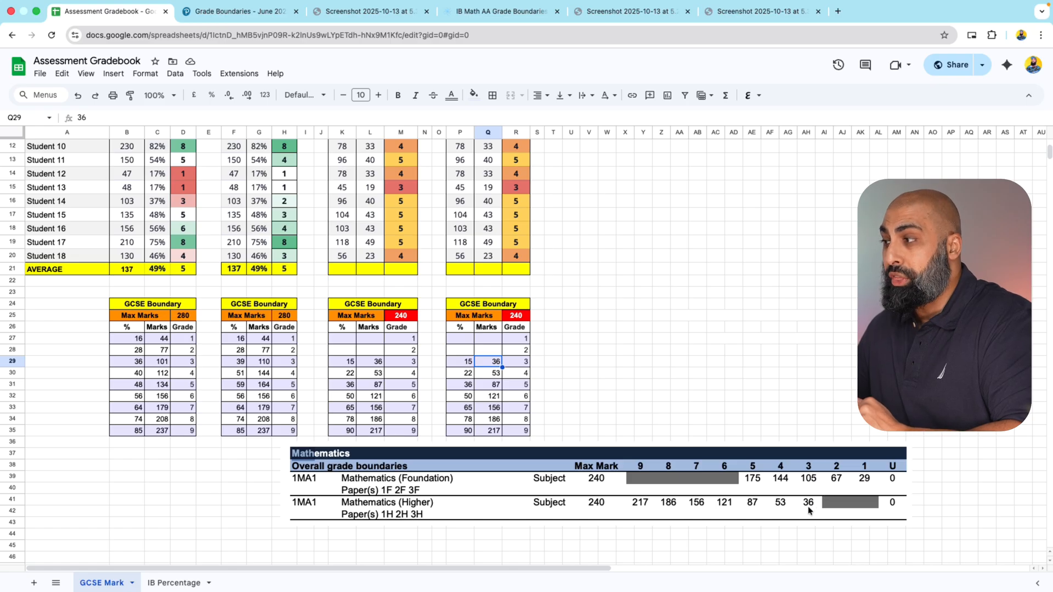
{"action": "left_click", "coordinate": [456, 362]}
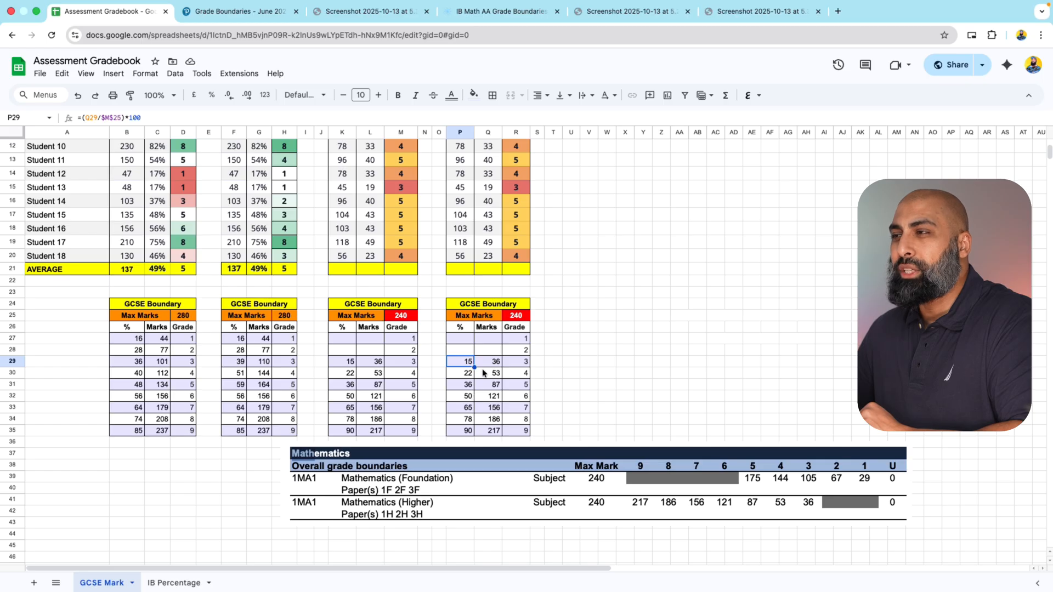
{"action": "left_click_drag", "start_coordinate": [490, 364], "coordinate": [468, 432]}
{"action": "left_click", "coordinate": [493, 397]}
{"action": "left_click", "coordinate": [462, 373]}
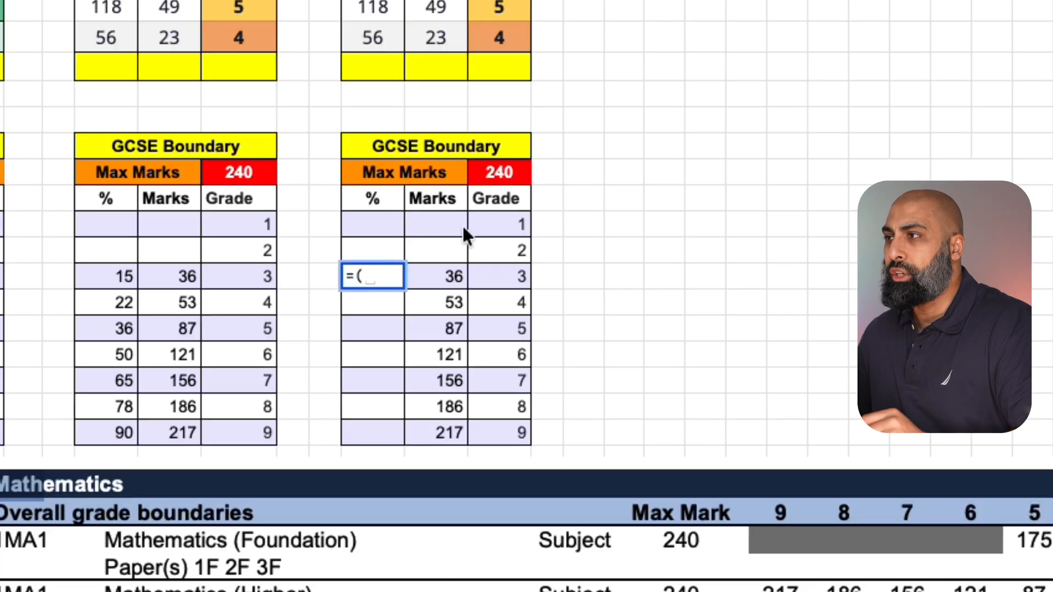
Enter the formula =(Q29/R25)*100 in P29 to calculate the grade 3 boundary percentage.
{"action": "left_click", "coordinate": [438, 274]}
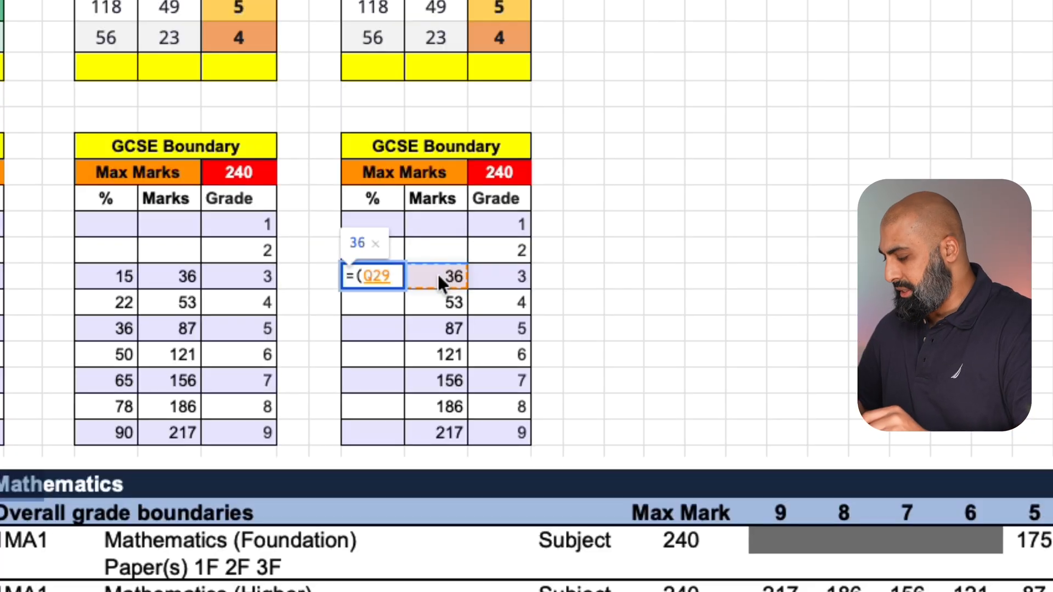
{"action": "type", "text": "/"}
{"action": "left_click", "coordinate": [502, 173]}
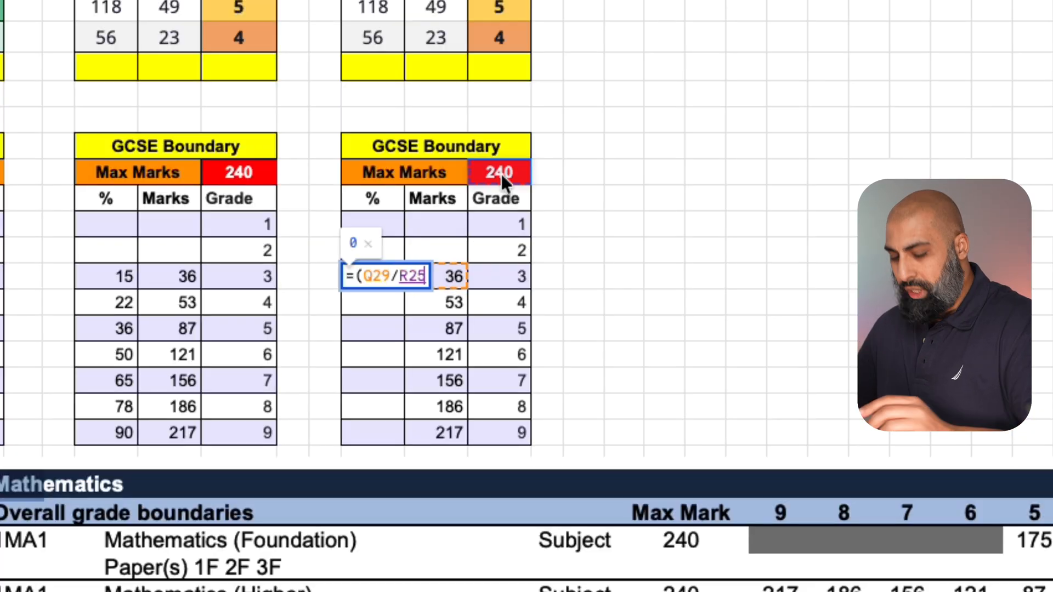
{"action": "type", "text": ")"}
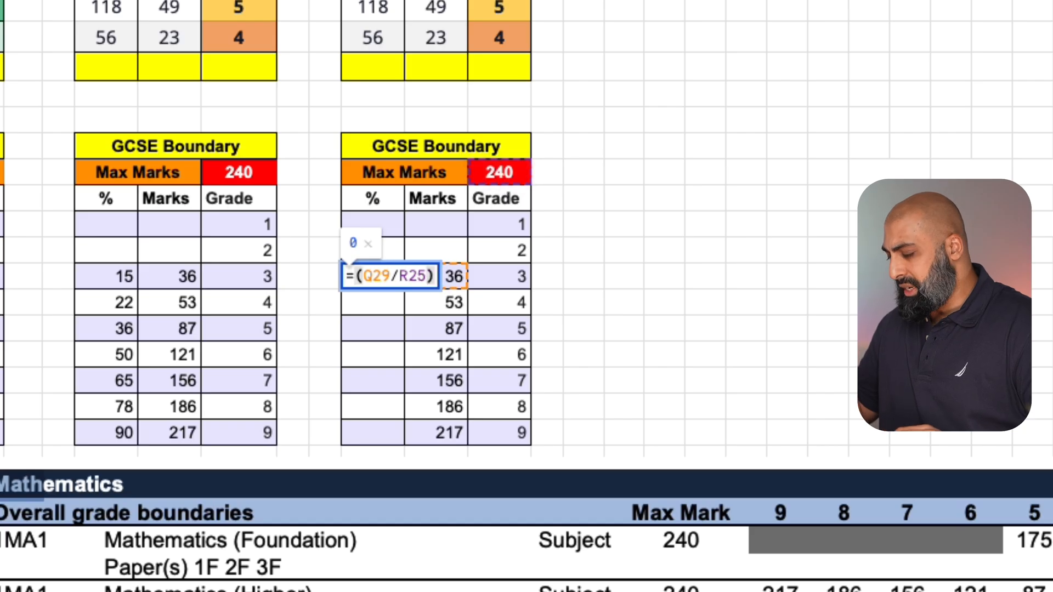
{"action": "type", "text": "*100"}
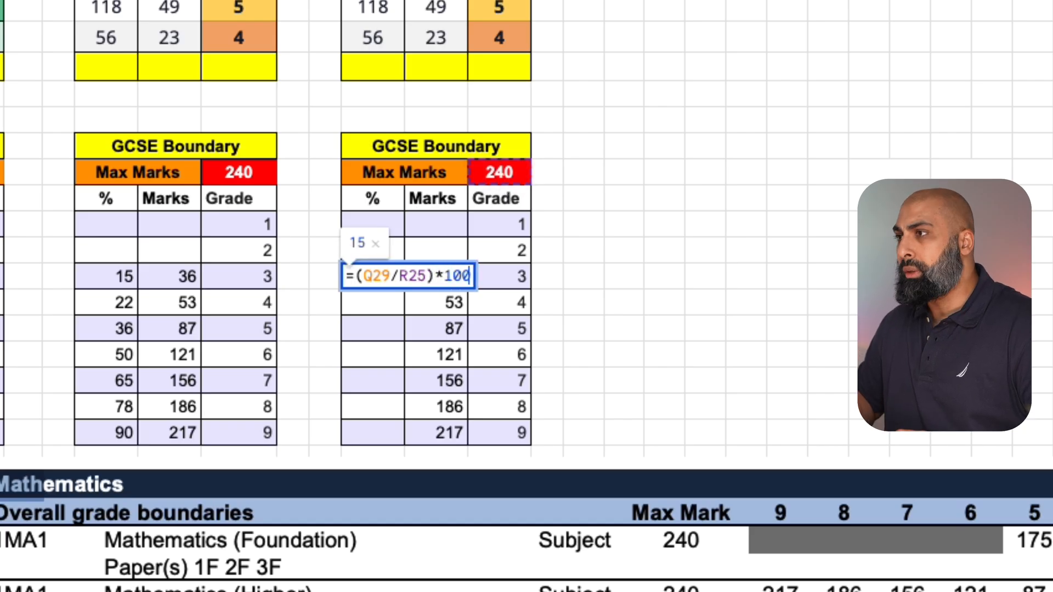
{"action": "key", "text": "Return"}
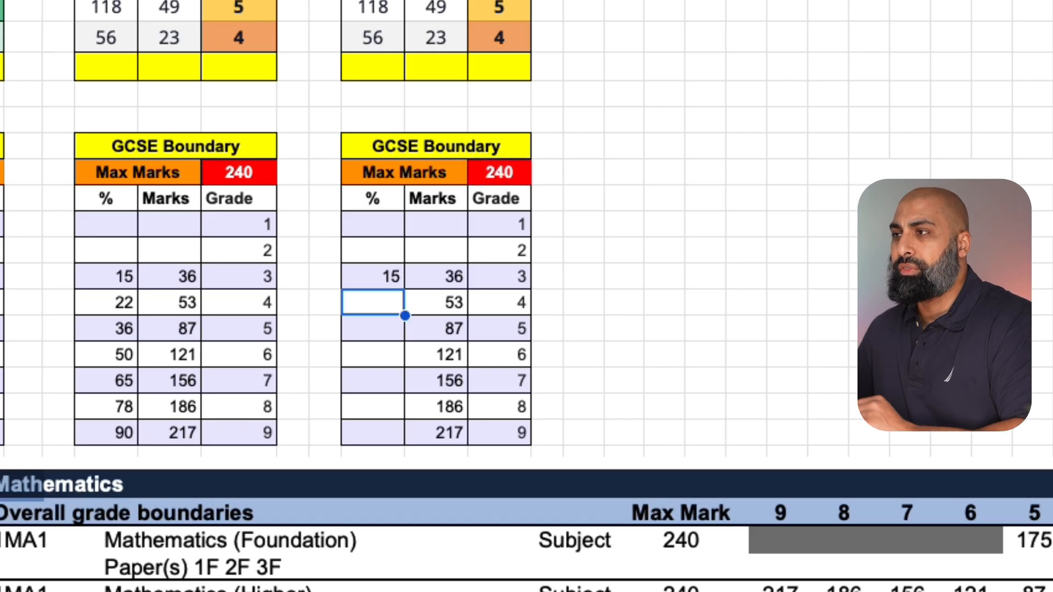
Make the max marks reference absolute in P29 so the formula is =(Q29/$R$25)*100.
{"action": "double_click", "coordinate": [373, 271]}
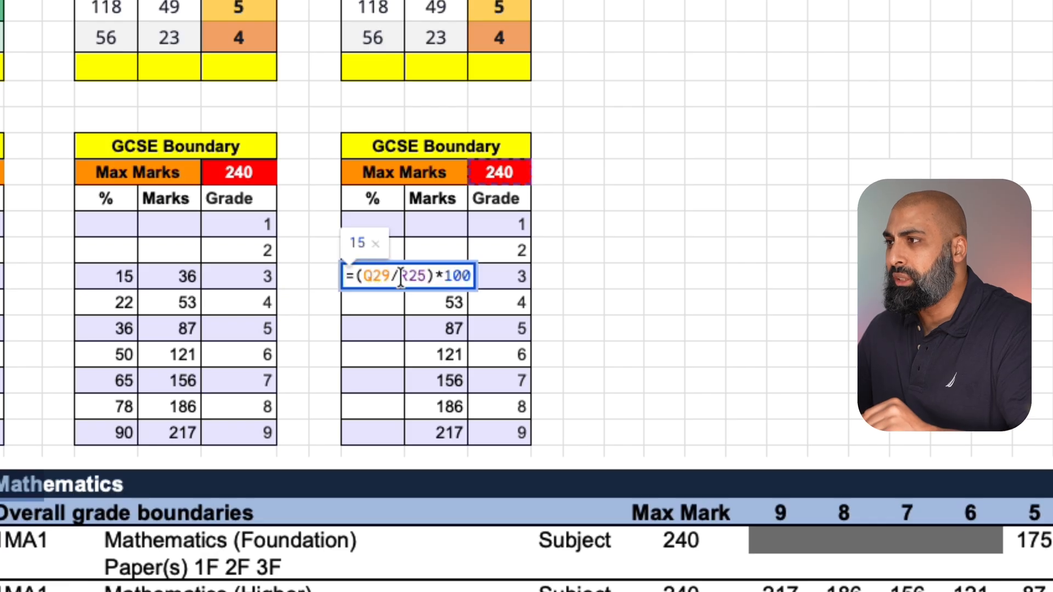
{"action": "double_click", "coordinate": [402, 277]}
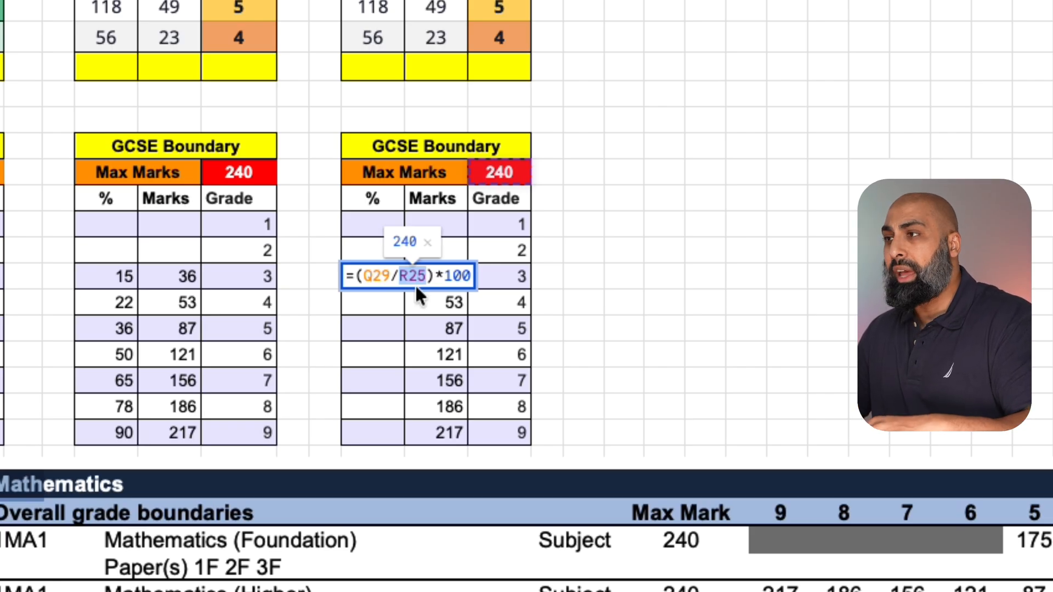
{"action": "key", "text": "F4"}
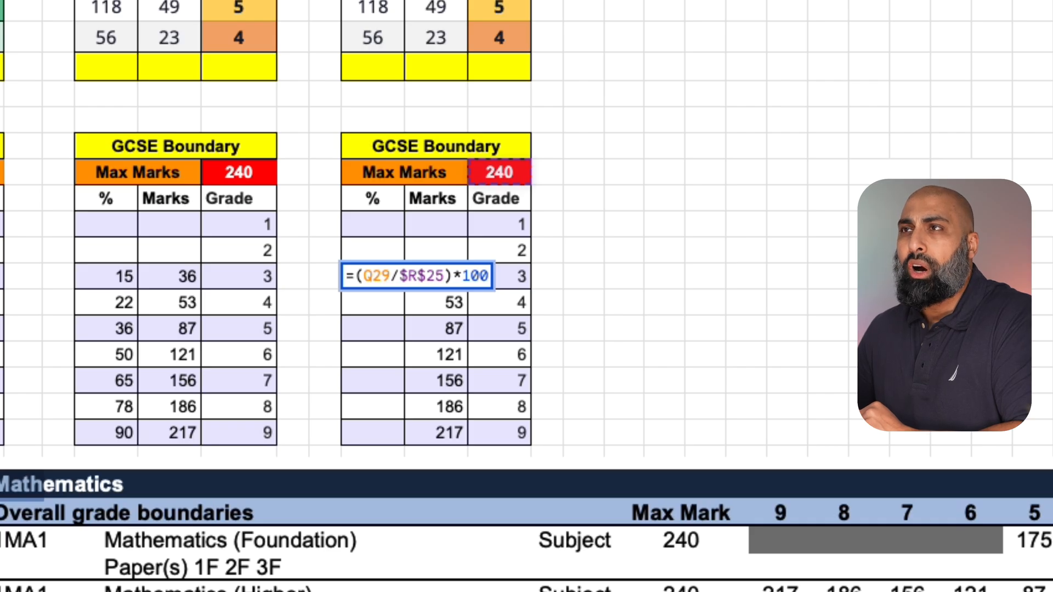
{"action": "key", "text": "Return"}
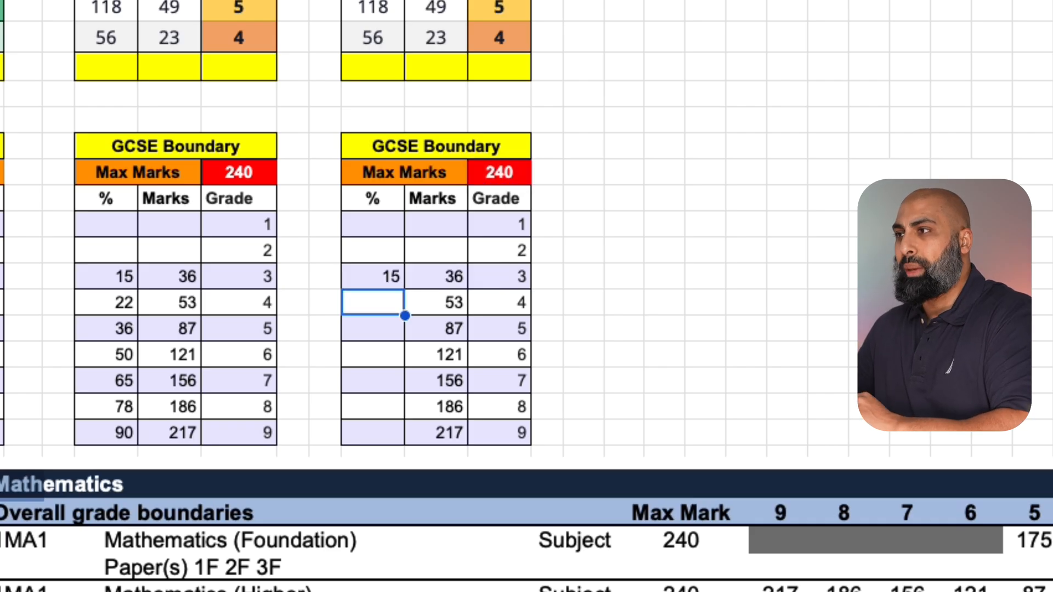
Fill the P29 percentage formula down to P35 for the remaining grade boundaries.
{"action": "left_click", "coordinate": [372, 277]}
{"action": "left_click_drag", "start_coordinate": [405, 289], "coordinate": [410, 433]}
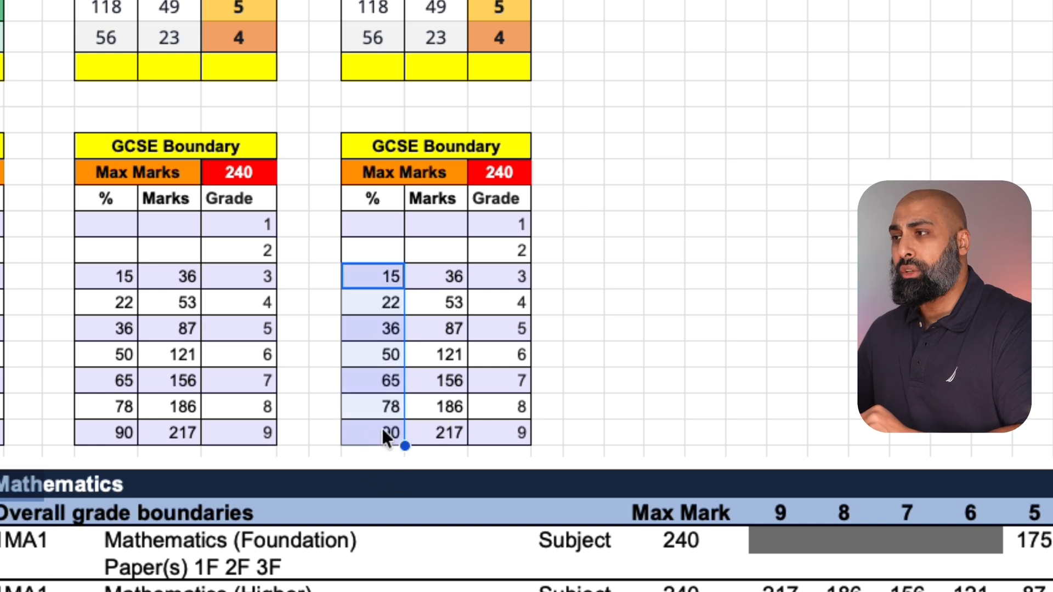
{"action": "left_click", "coordinate": [437, 434]}
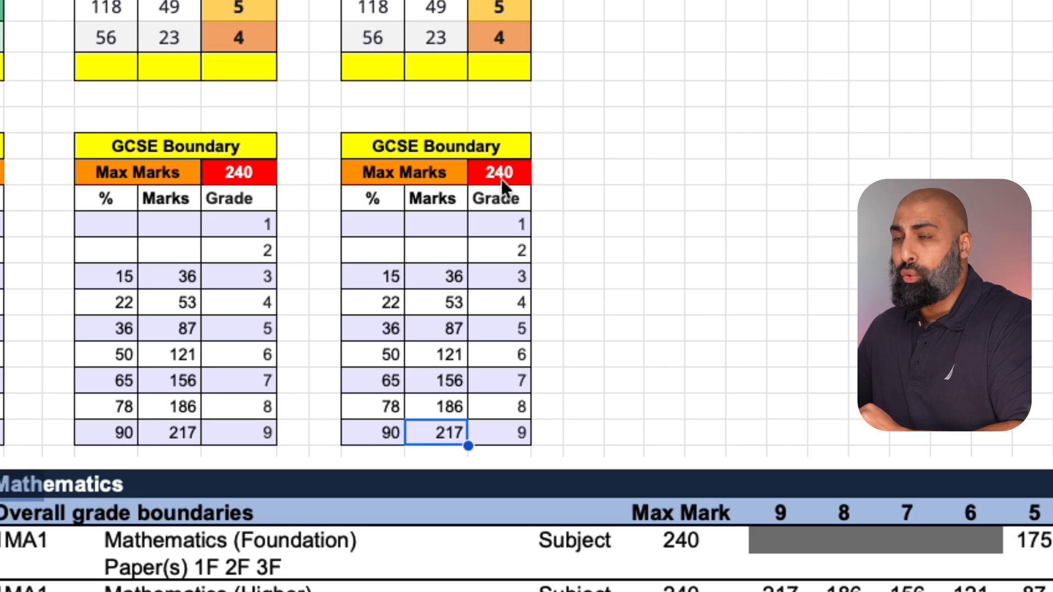
{"action": "left_click", "coordinate": [377, 435]}
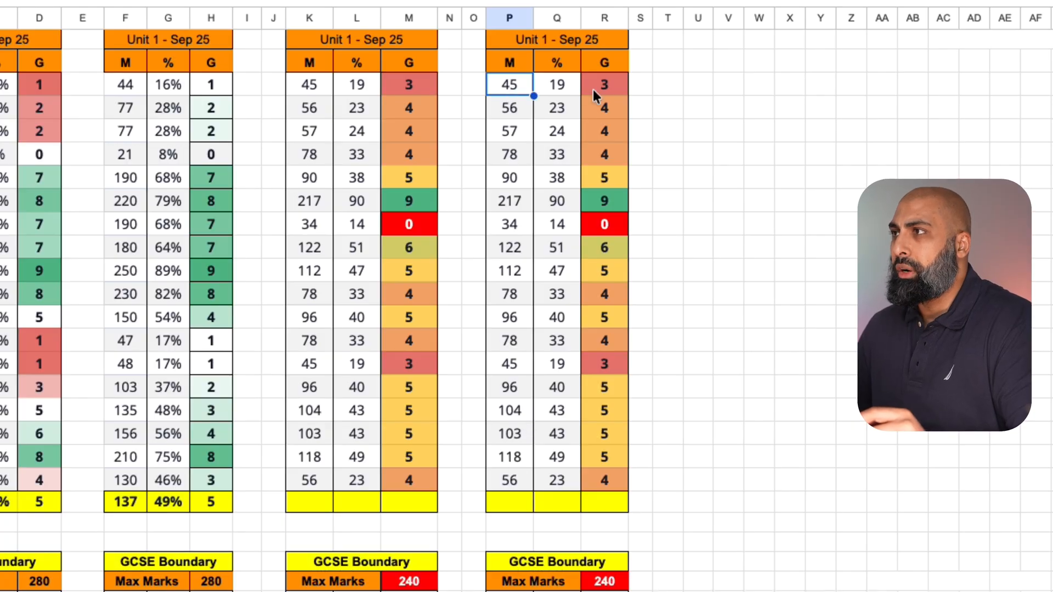
Clear the students' percentages and grades in Q3:R20, keeping the marks in column P.
{"action": "left_click_drag", "start_coordinate": [566, 91], "coordinate": [566, 478]}
{"action": "key", "text": "Delete"}
{"action": "left_click", "coordinate": [517, 78]}
{"action": "left_click", "coordinate": [509, 154]}
{"action": "left_click", "coordinate": [508, 225]}
{"action": "left_click", "coordinate": [590, 85]}
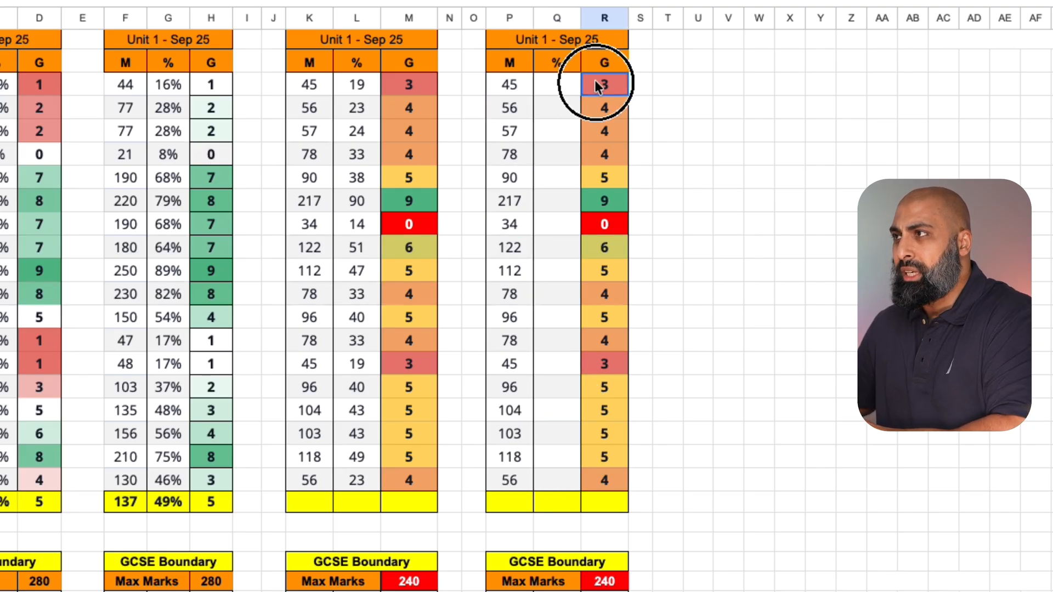
{"action": "key", "text": "Delete"}
{"action": "left_click", "coordinate": [542, 85]}
{"action": "left_click", "coordinate": [507, 85]}
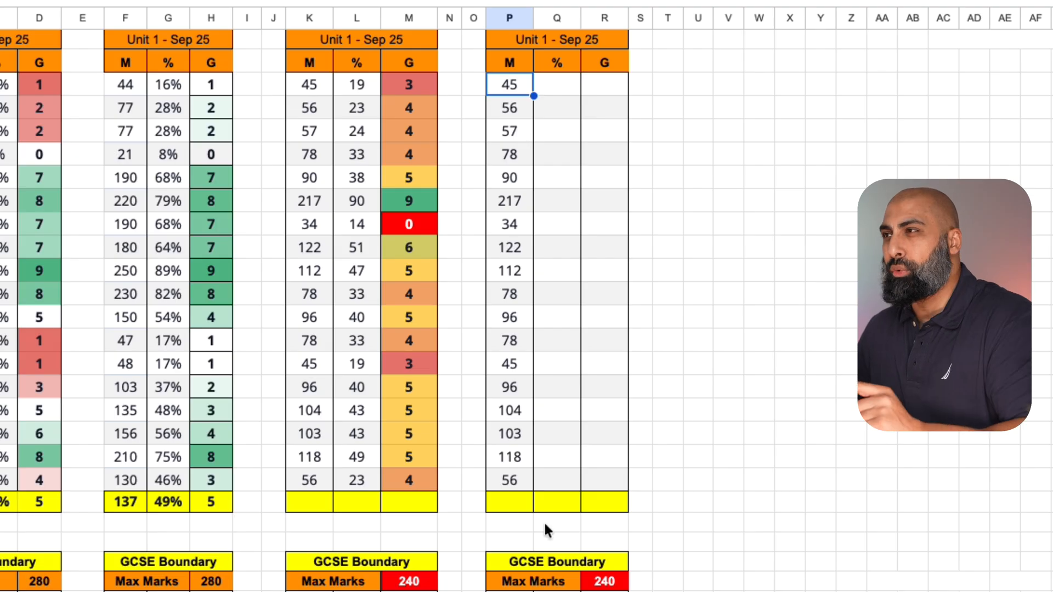
Enter =(P3/$R$25)*100 in Q3 and auto-fill the percentage formula down to Q20 for all students.
{"action": "left_click", "coordinate": [555, 88]}
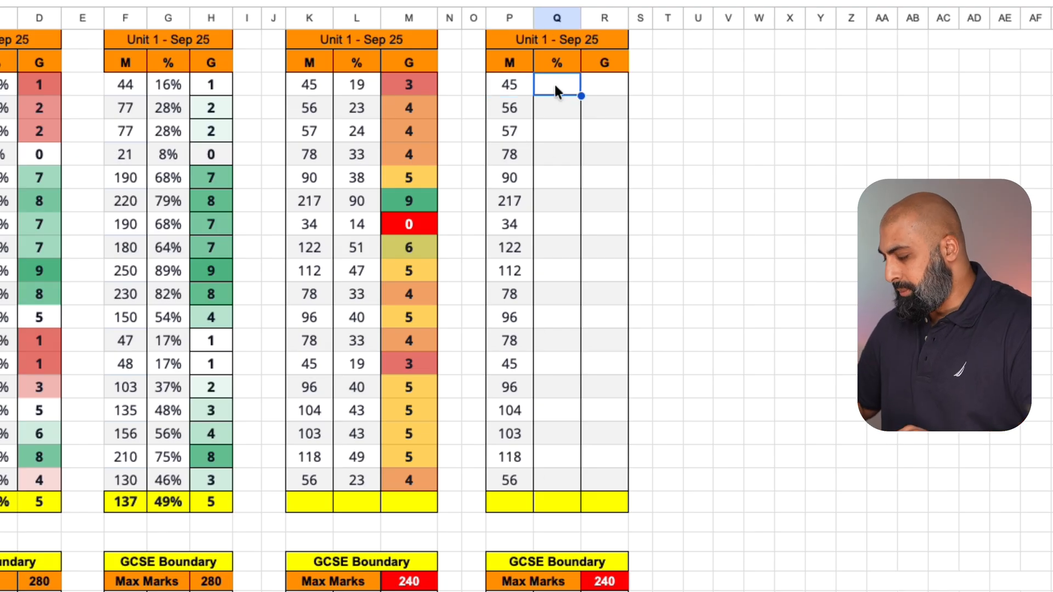
{"action": "type", "text": "=("}
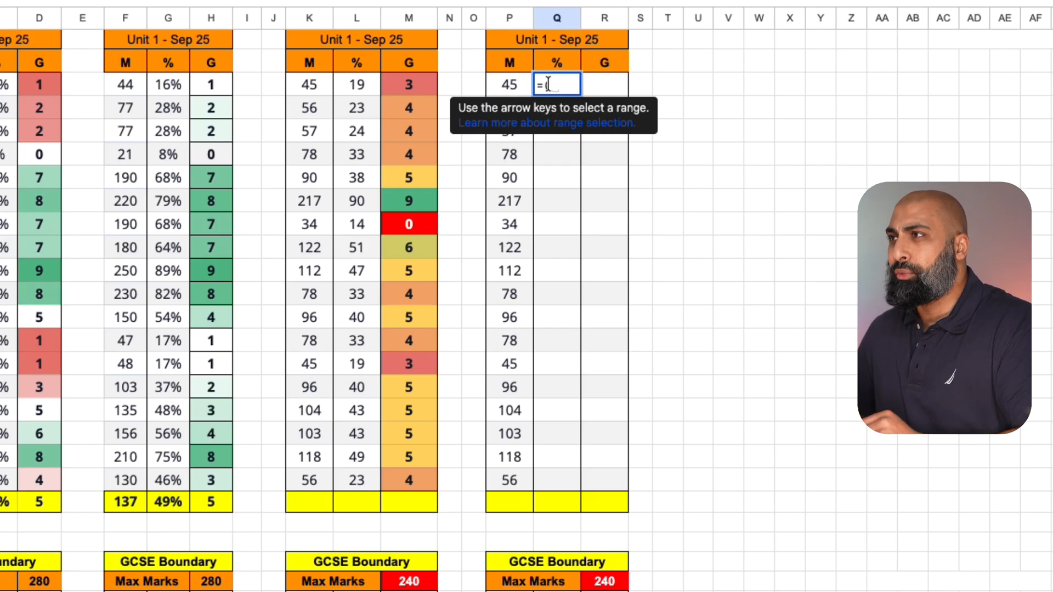
{"action": "left_click", "coordinate": [498, 87]}
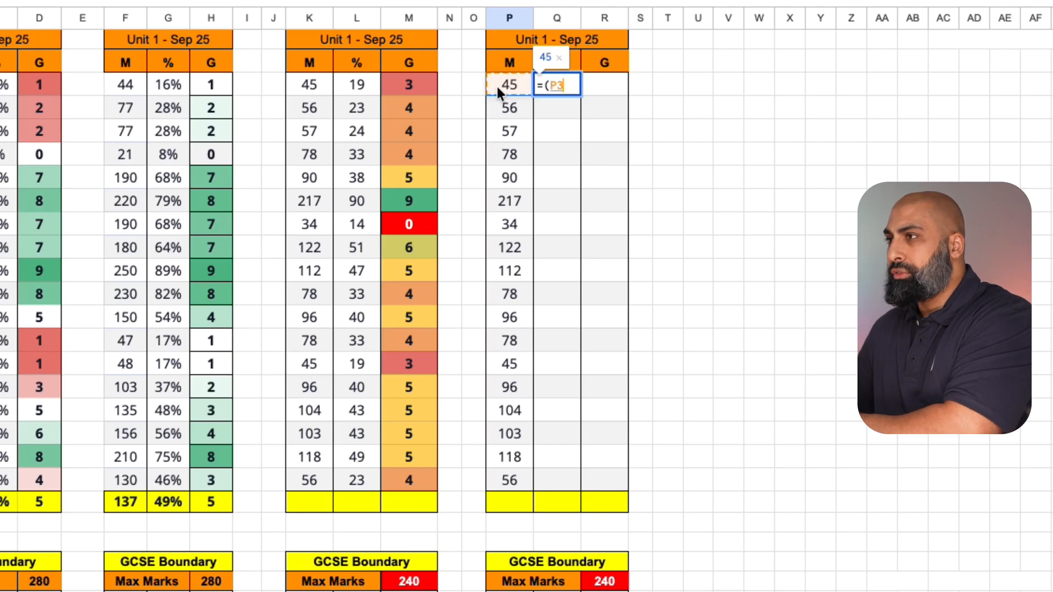
{"action": "type", "text": "/"}
{"action": "left_click", "coordinate": [612, 583]}
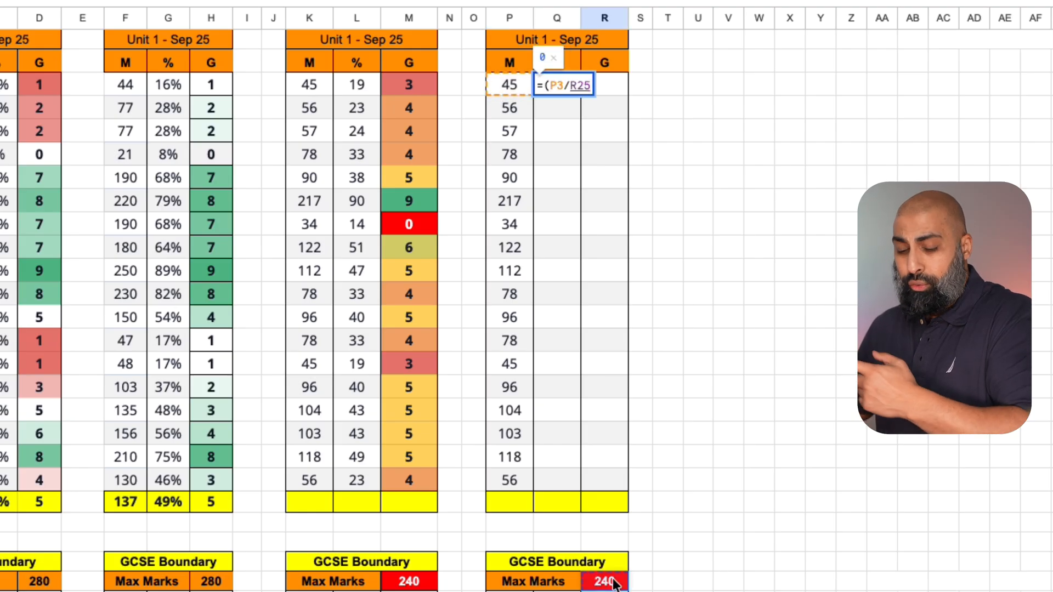
{"action": "key", "text": "F4"}
{"action": "type", "text": ")"}
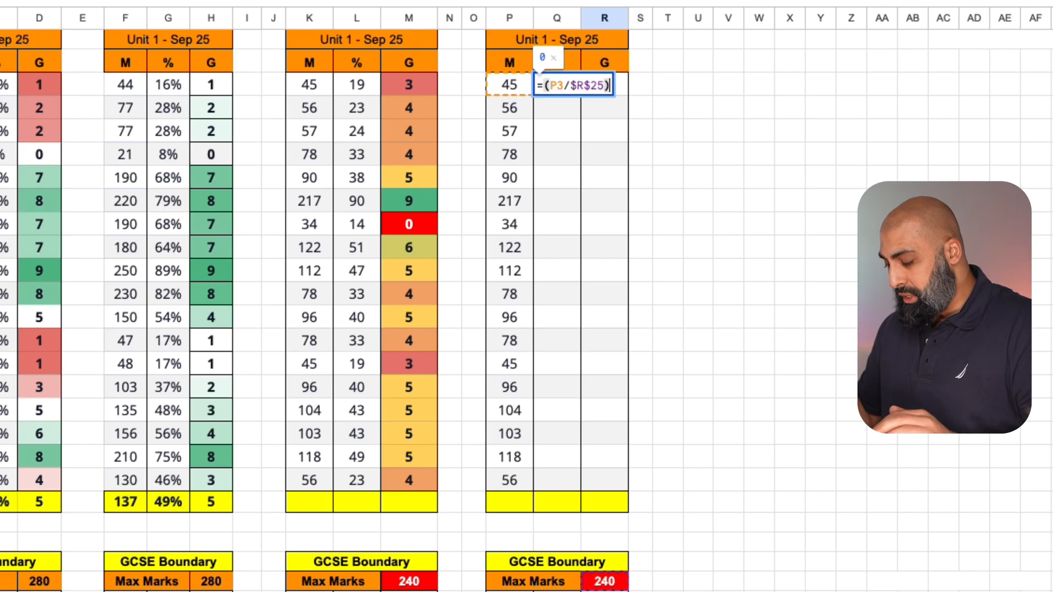
{"action": "type", "text": "*100"}
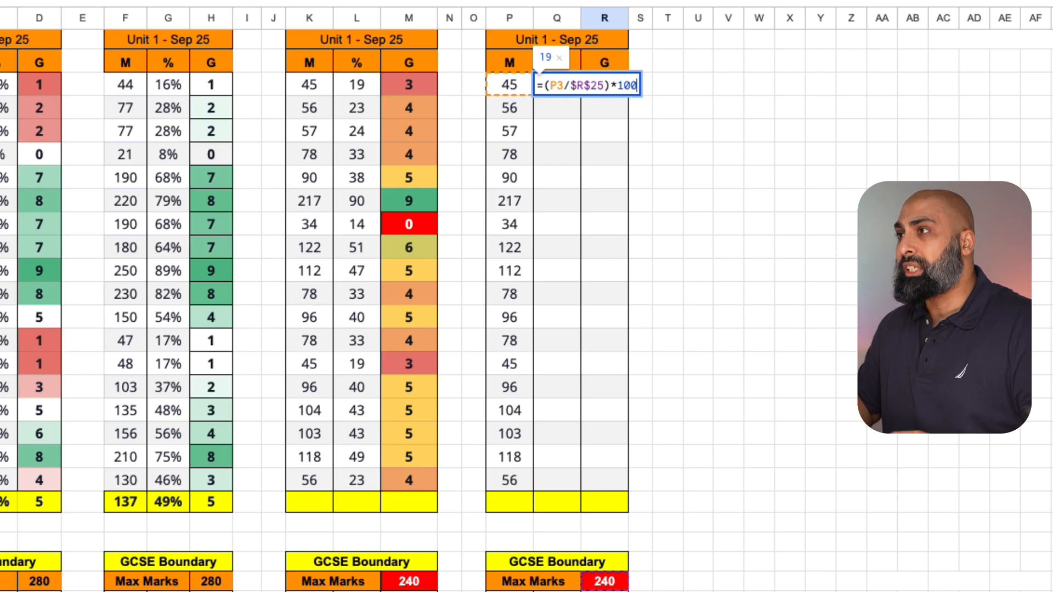
{"action": "key", "text": "Return"}
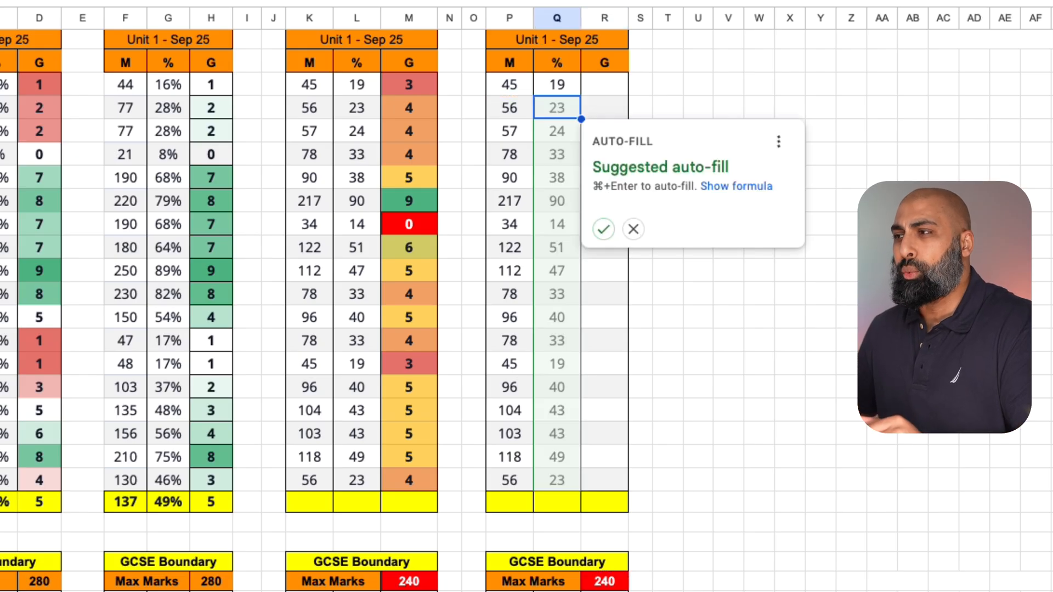
{"action": "left_click", "coordinate": [604, 230]}
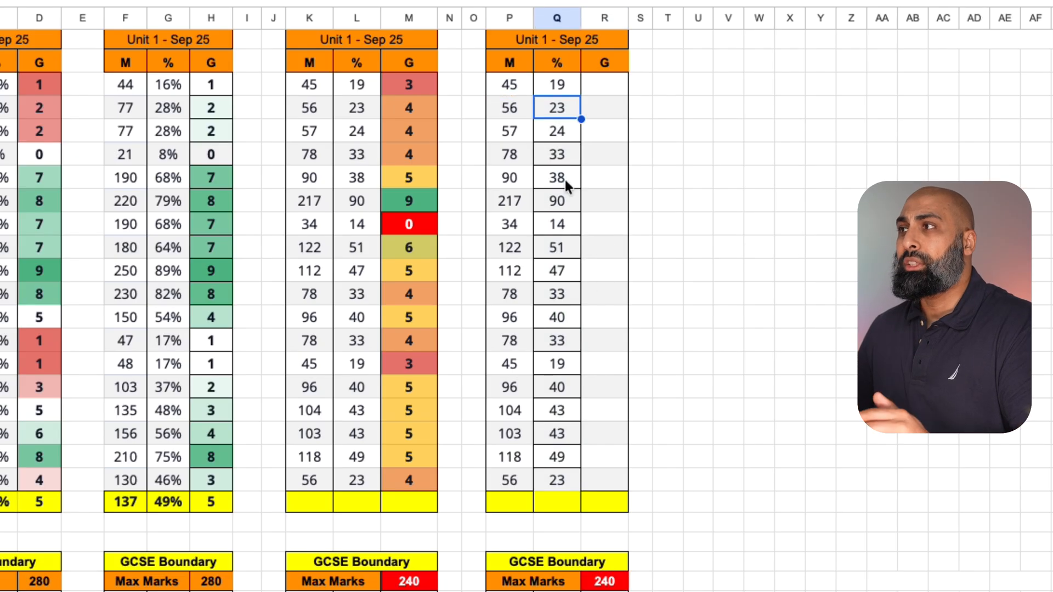
{"action": "left_click_drag", "start_coordinate": [561, 84], "coordinate": [555, 479]}
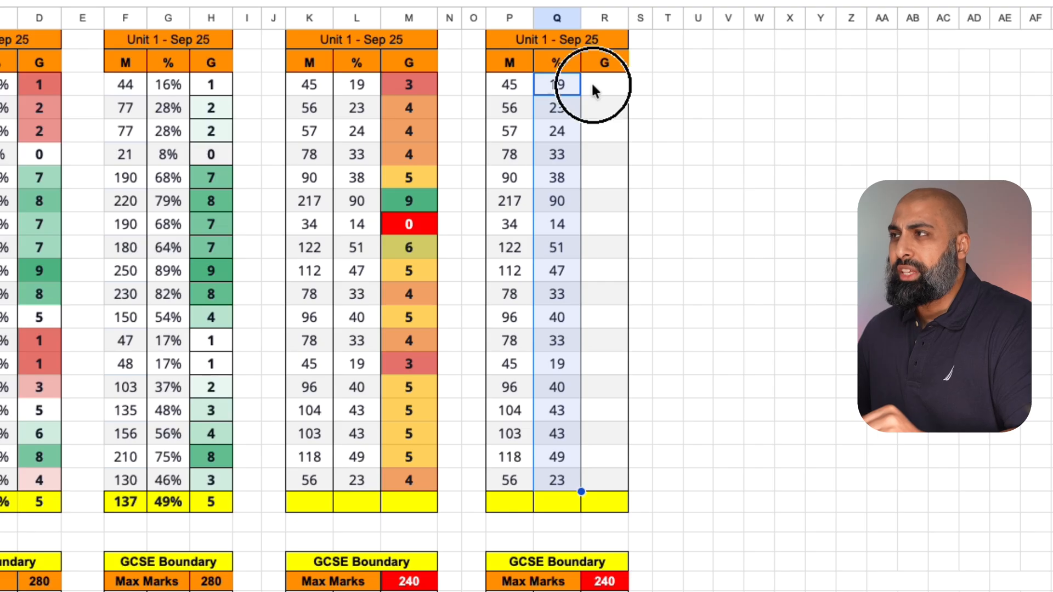
Enter =VLOOKUP(P3,$Q$29:$R$35,2, true) in R3 and fill the grade formula down to R20 for all students.
{"action": "left_click", "coordinate": [601, 85]}
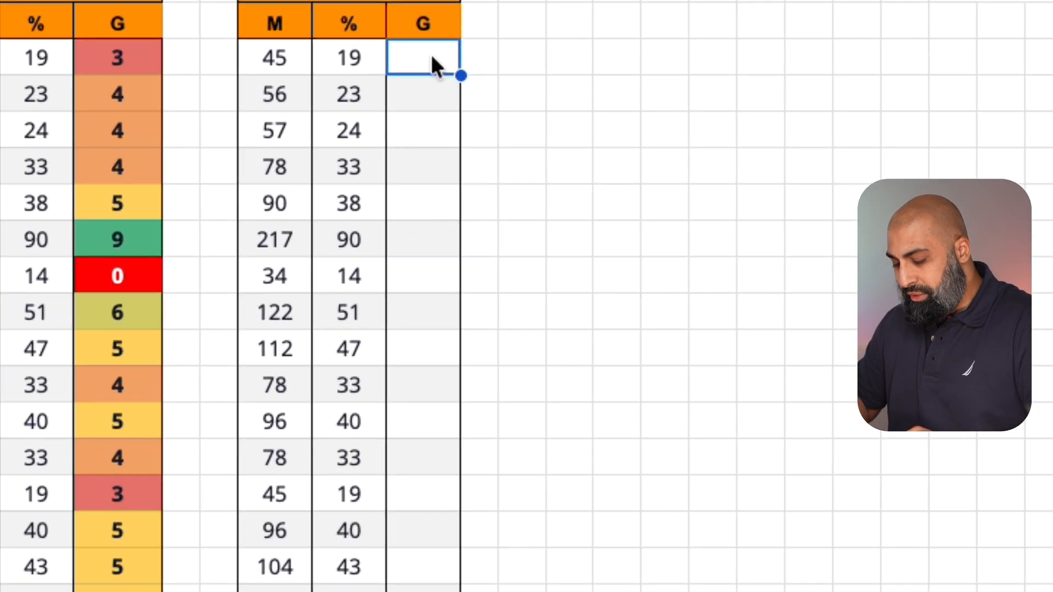
{"action": "type", "text": "="}
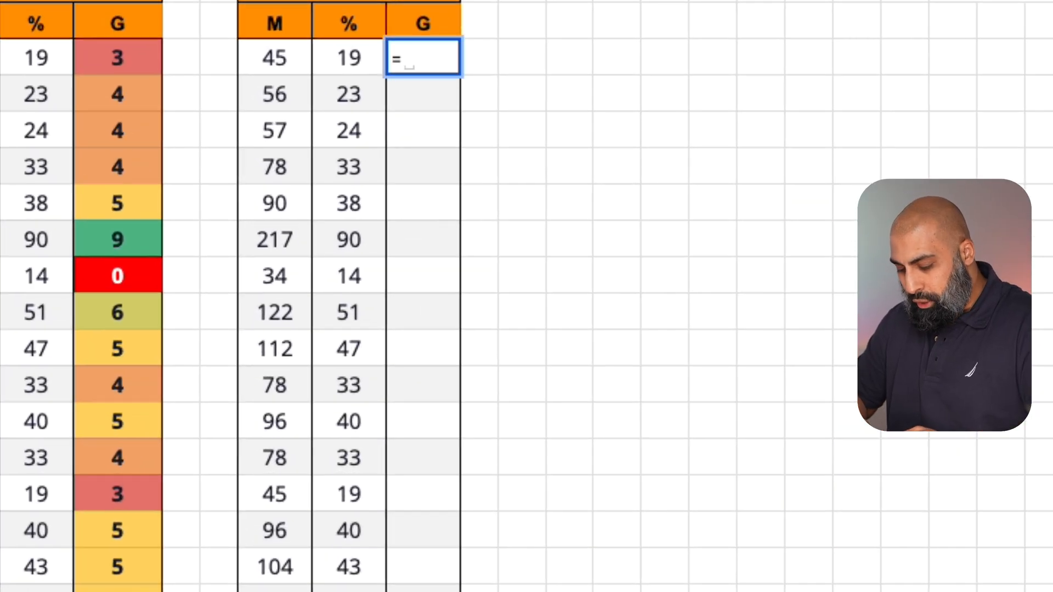
{"action": "type", "text": "VLOOKUP("}
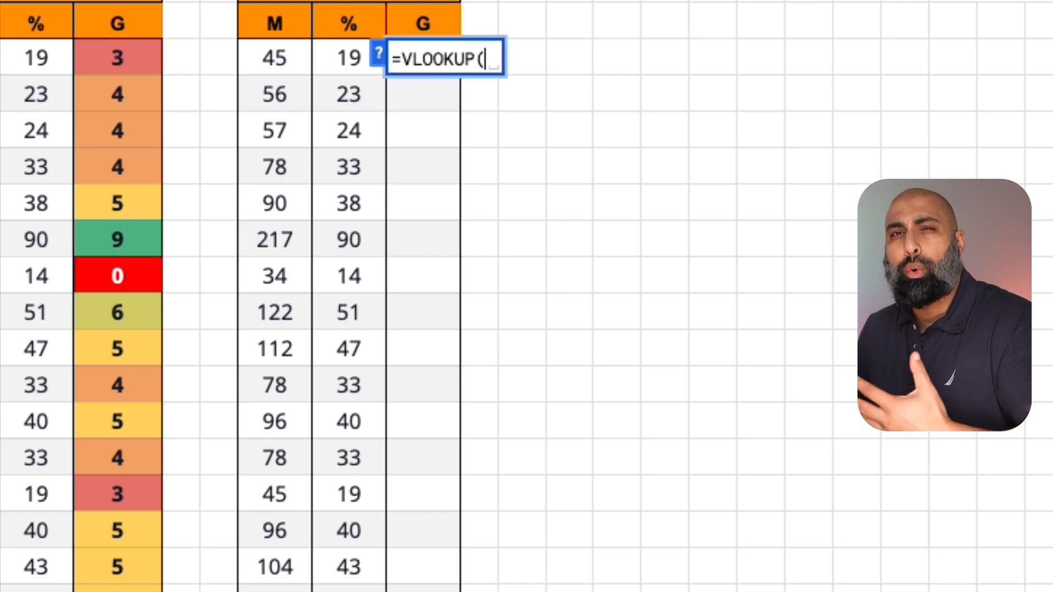
{"action": "left_click", "coordinate": [274, 57]}
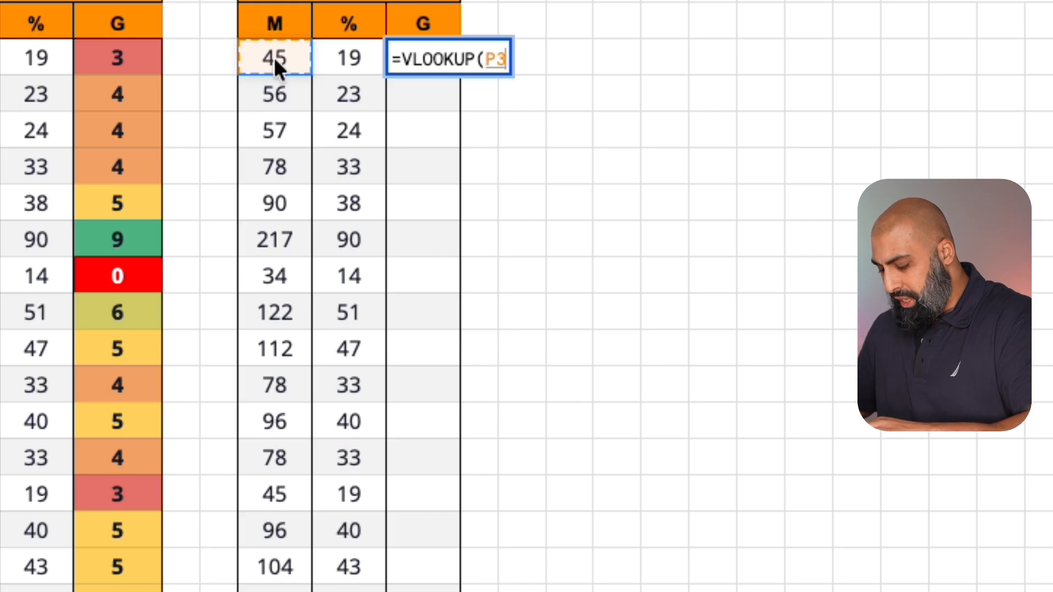
{"action": "type", "text": ","}
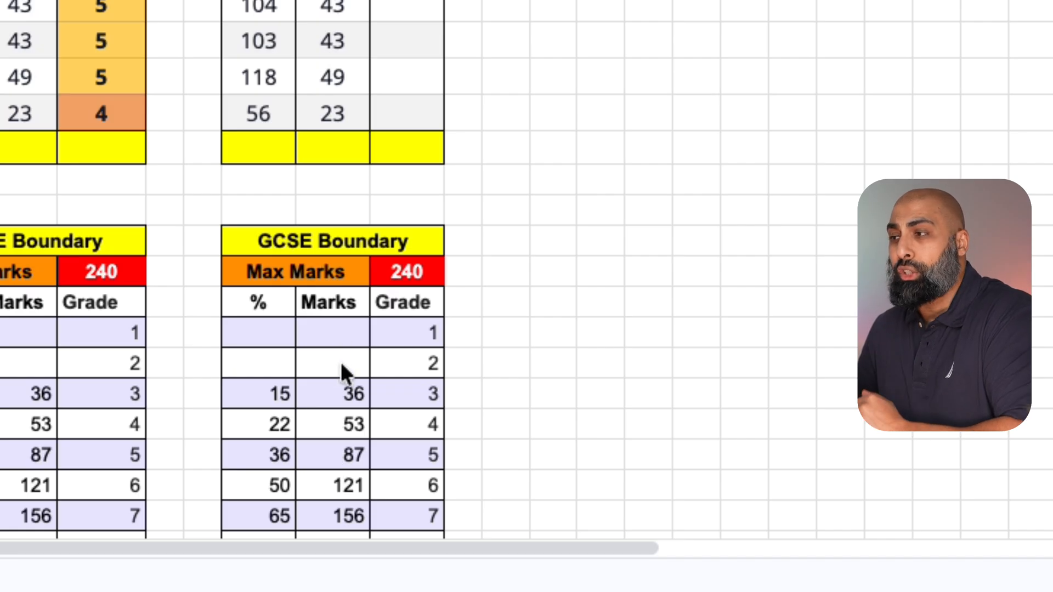
{"action": "left_click_drag", "start_coordinate": [341, 393], "coordinate": [399, 465]}
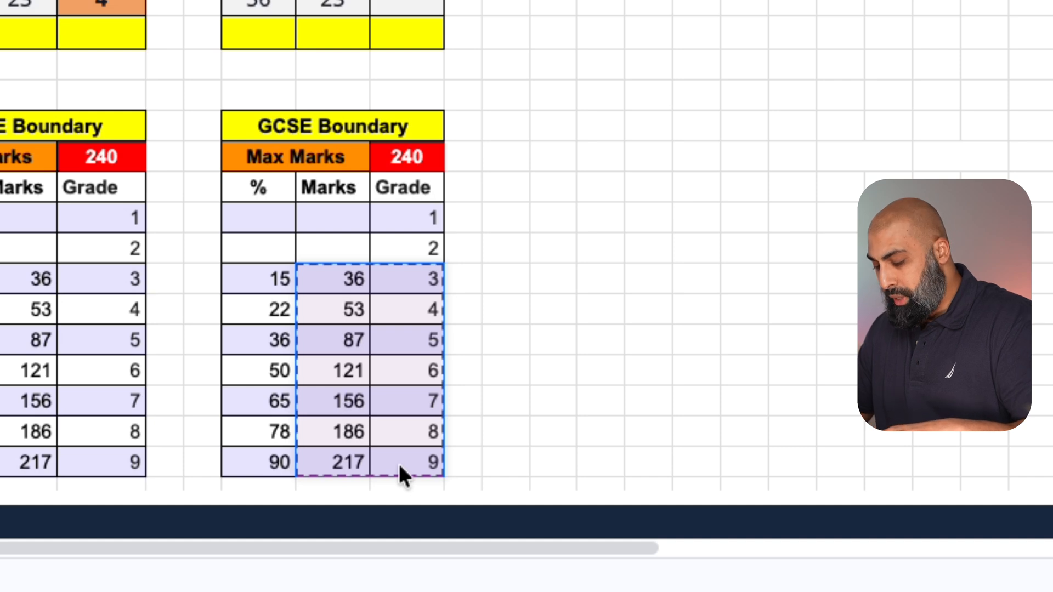
{"action": "key", "text": "F4"}
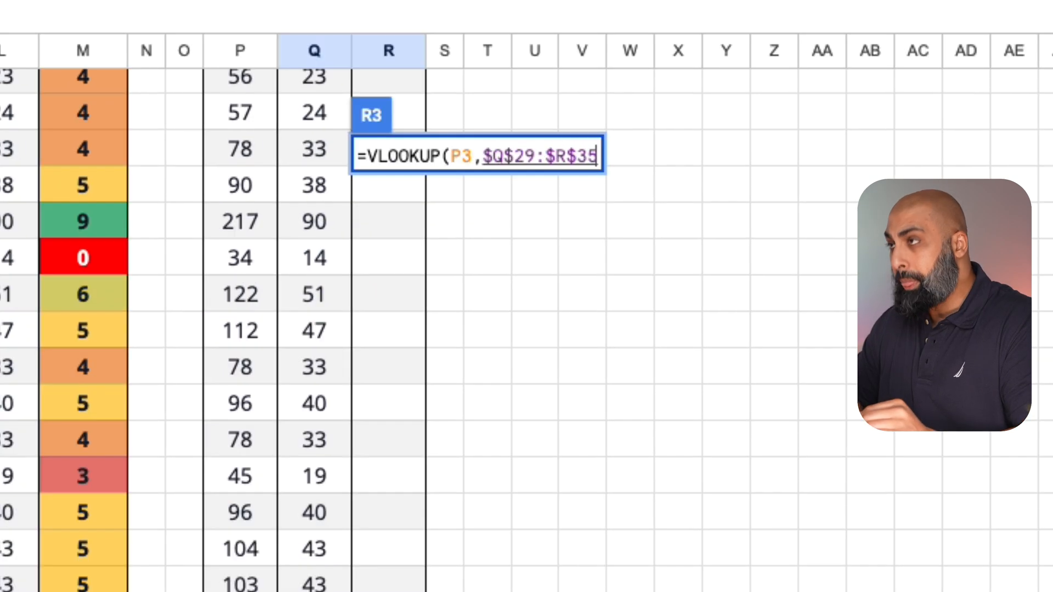
{"action": "type", "text": ","}
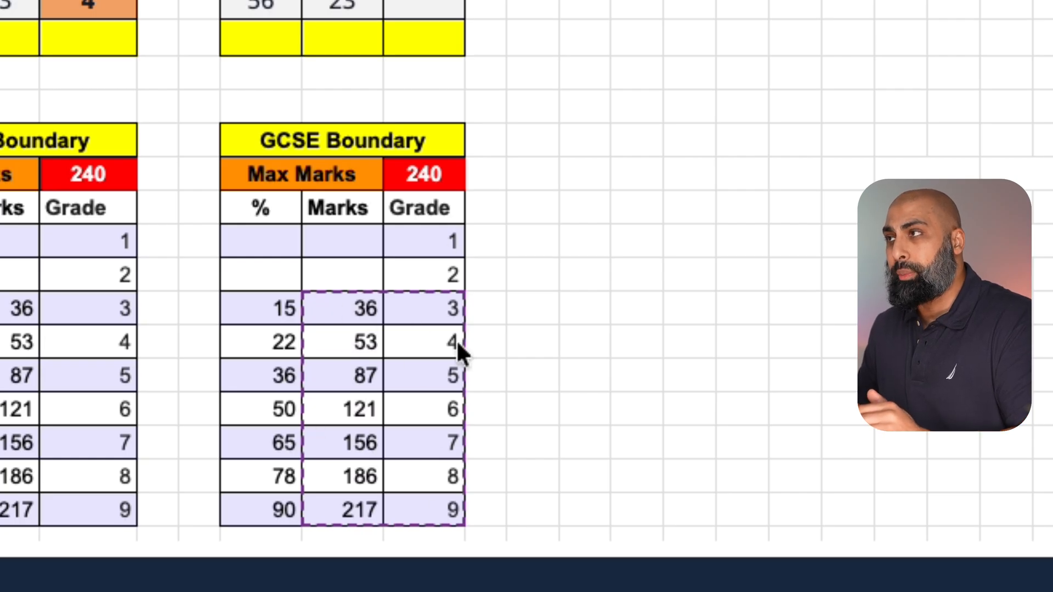
{"action": "type", "text": ",2, "}
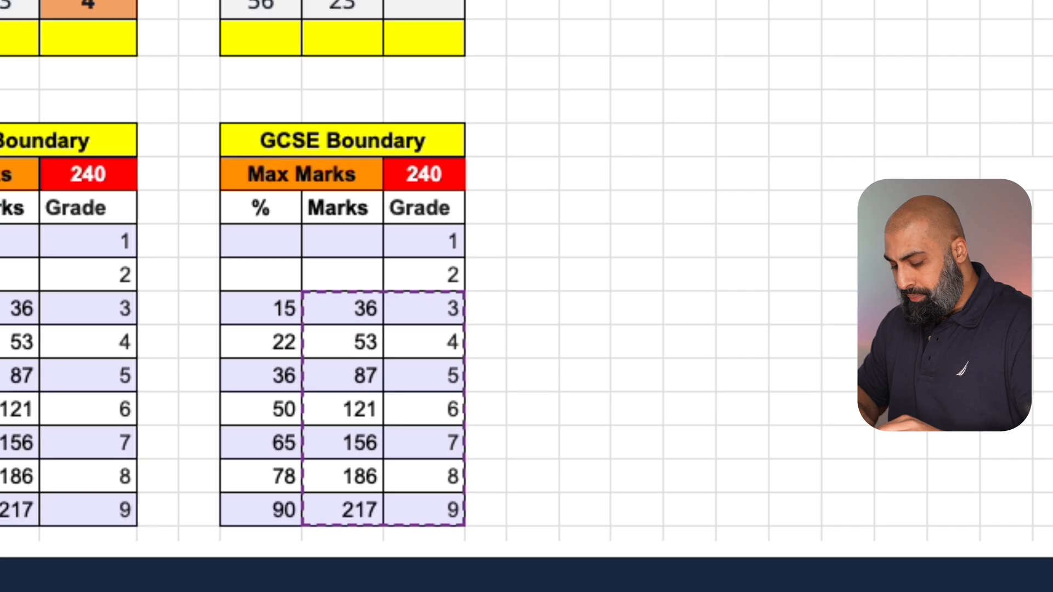
{"action": "type", "text": "true)"}
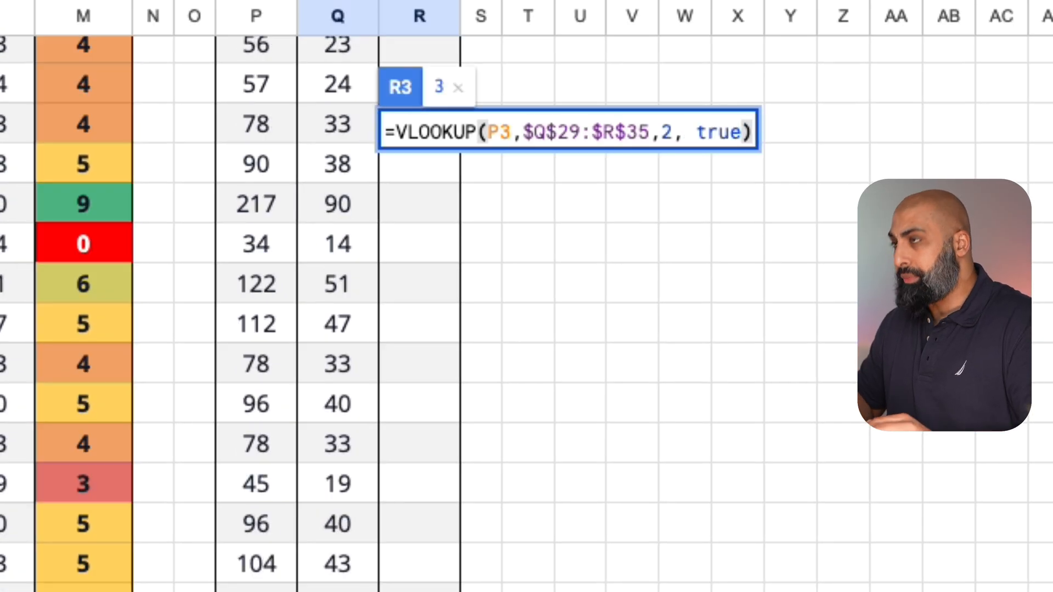
{"action": "key", "text": "Return"}
{"action": "left_click", "coordinate": [516, 163]}
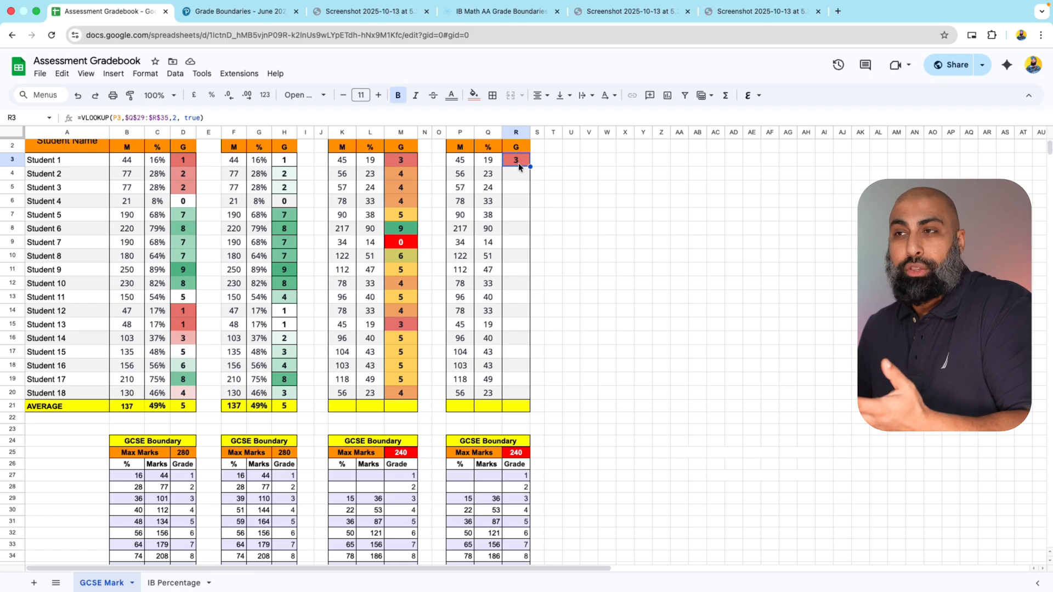
{"action": "left_click_drag", "start_coordinate": [530, 167], "coordinate": [523, 393]}
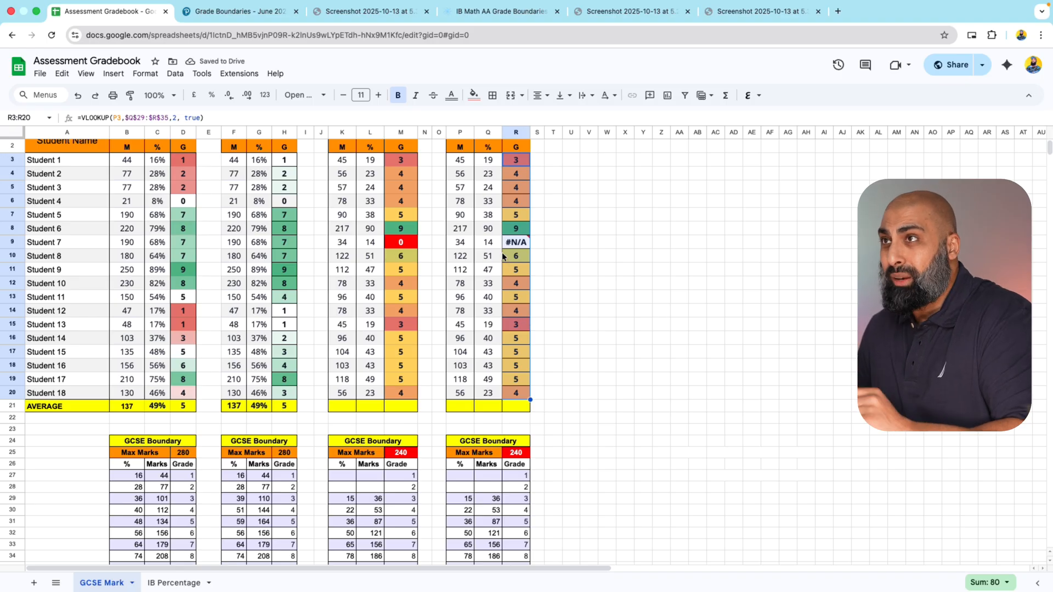
Delete the conditional formatting rules, including the colour scale, that apply to the grade cells R3:R20.
{"action": "left_click", "coordinate": [146, 77]}
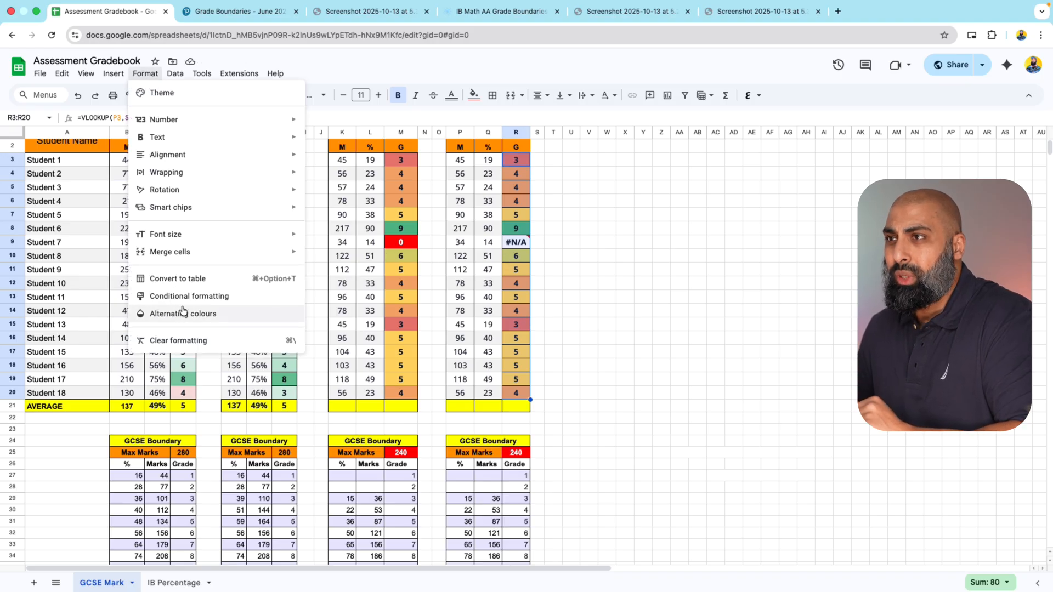
{"action": "left_click", "coordinate": [197, 299]}
{"action": "left_click", "coordinate": [1017, 178]}
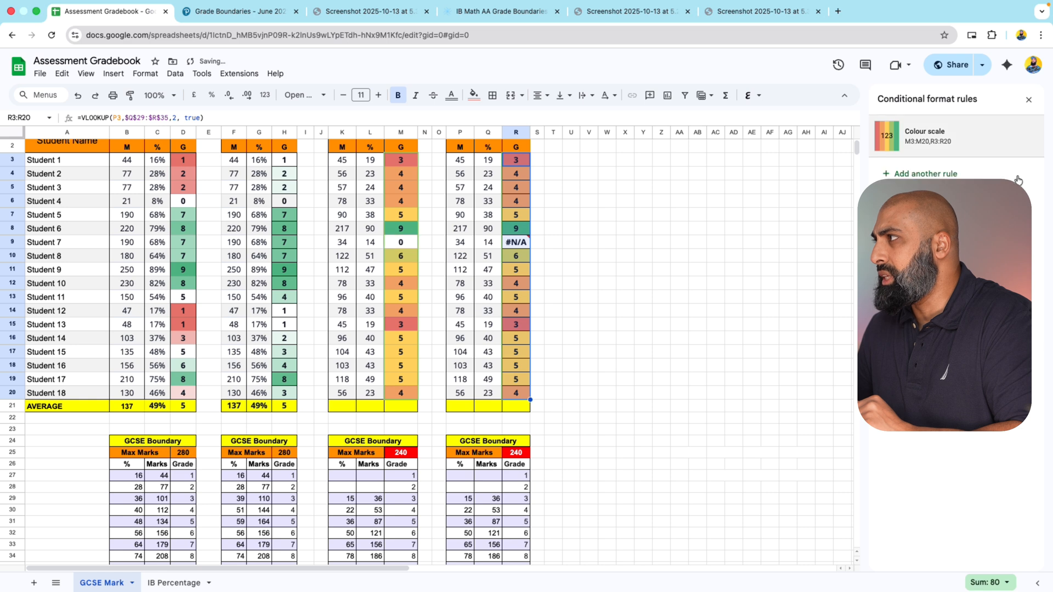
{"action": "left_click", "coordinate": [1014, 137]}
{"action": "left_click", "coordinate": [1029, 100]}
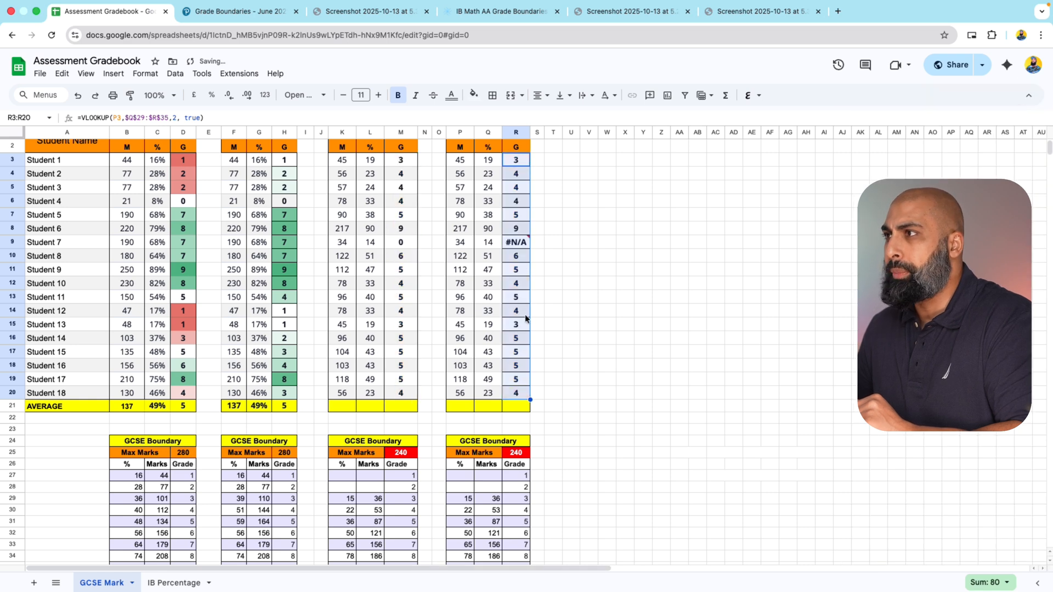
Apply borders to the grade range R3:R20.
{"action": "left_click", "coordinate": [516, 323]}
{"action": "left_click_drag", "start_coordinate": [519, 163], "coordinate": [527, 392]}
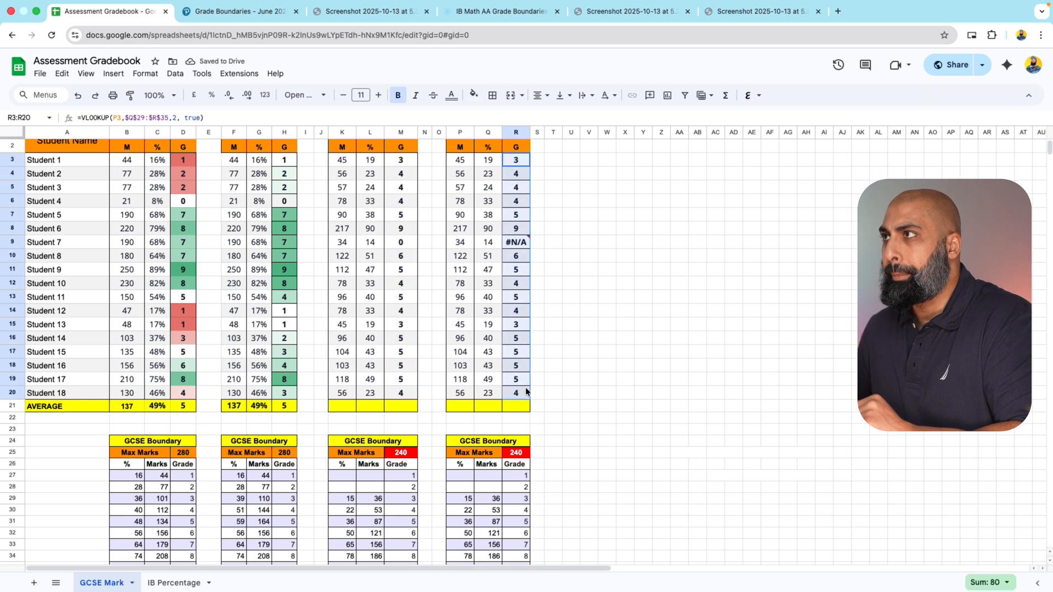
{"action": "left_click", "coordinate": [493, 95]}
{"action": "left_click", "coordinate": [568, 138]}
{"action": "left_click", "coordinate": [568, 187]}
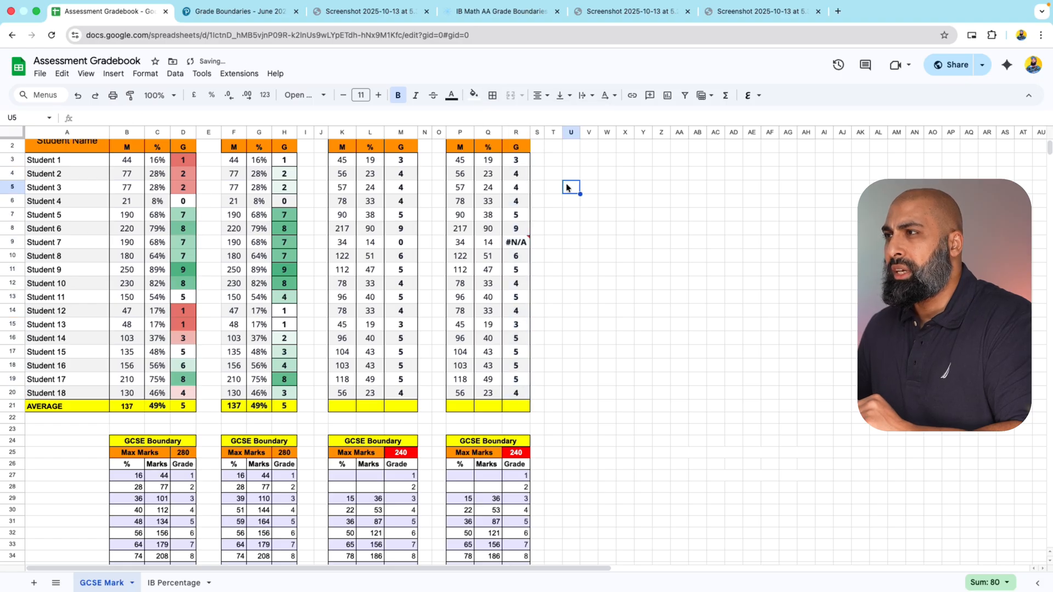
Wrap Student 7's VLOOKUP formula in R9 in IFERROR with a fallback of "0", giving =IFERROR(VLOOKUP(P9,$Q$29:$R$35,2, true), "0").
{"action": "left_click", "coordinate": [516, 243]}
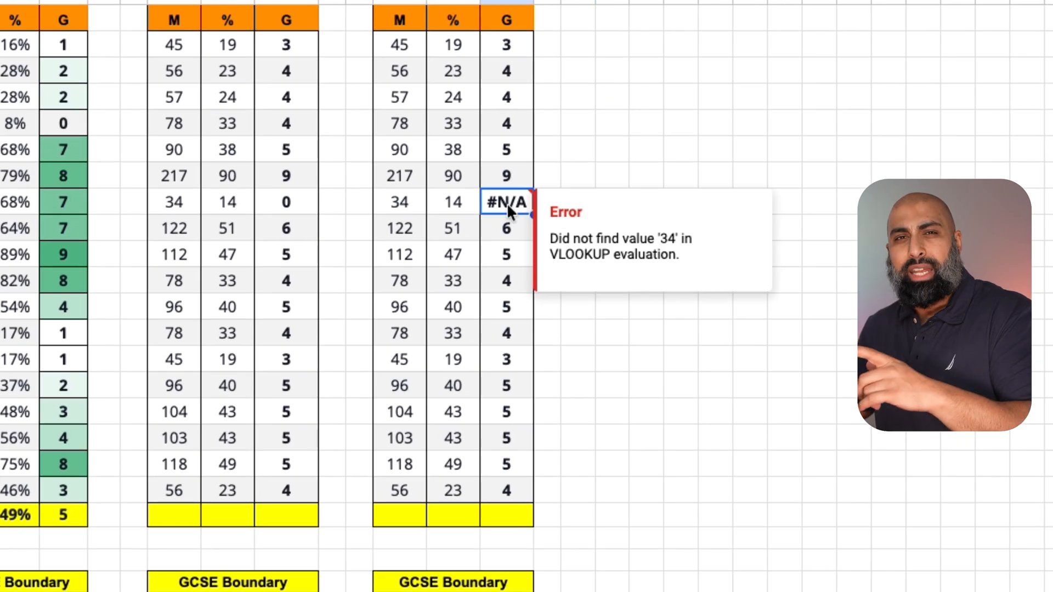
{"action": "left_click", "coordinate": [407, 208]}
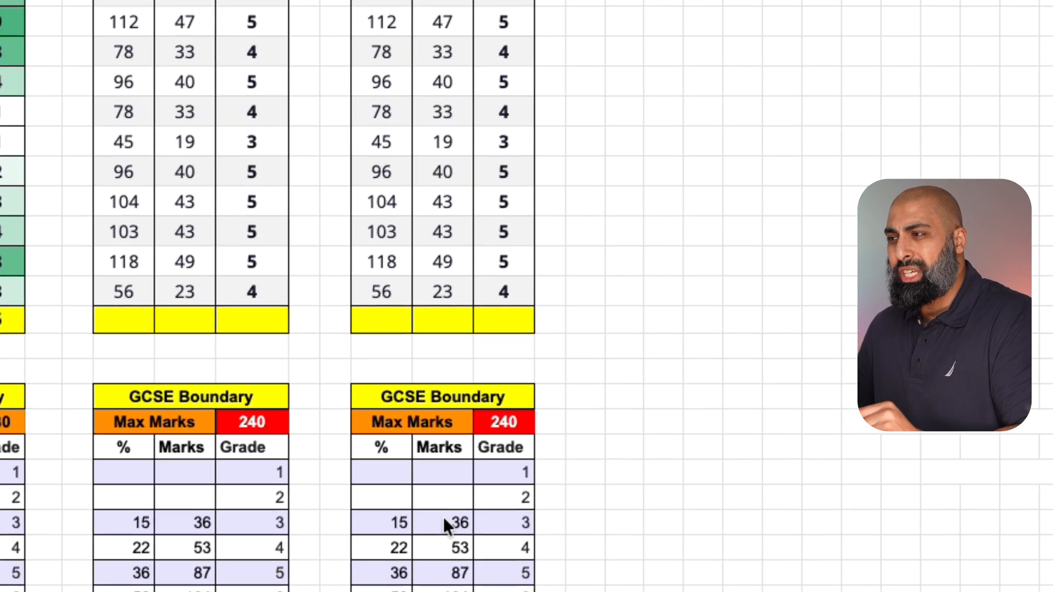
{"action": "left_click", "coordinate": [438, 398]}
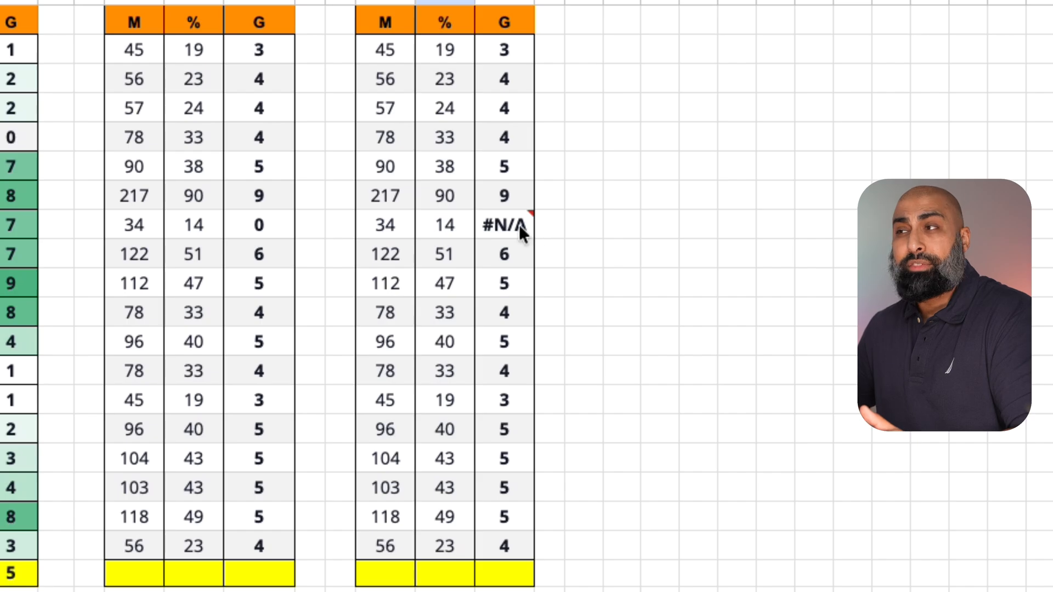
{"action": "left_click", "coordinate": [519, 225]}
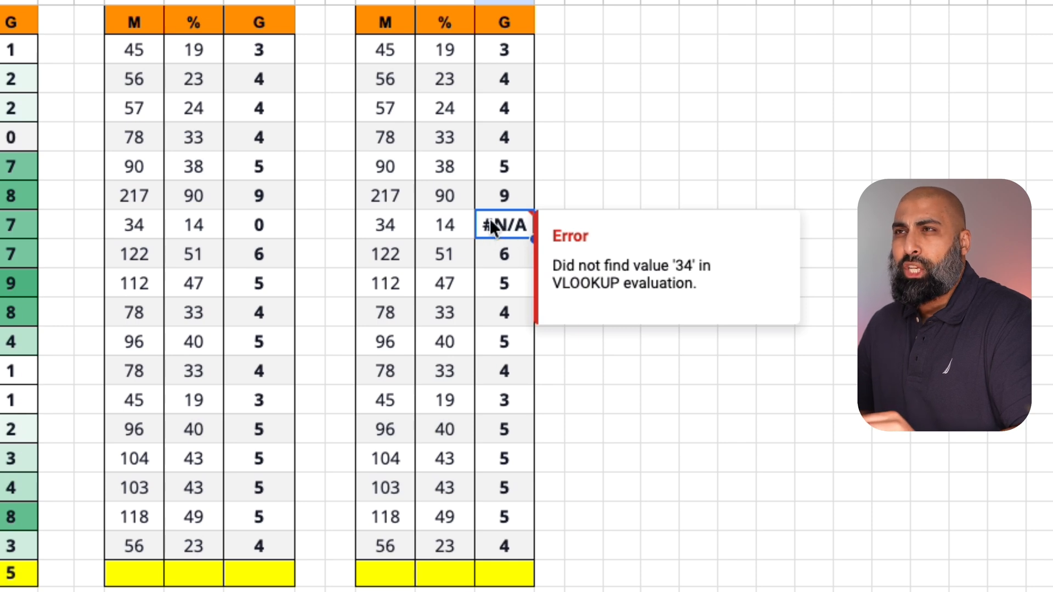
{"action": "left_click", "coordinate": [195, 88]}
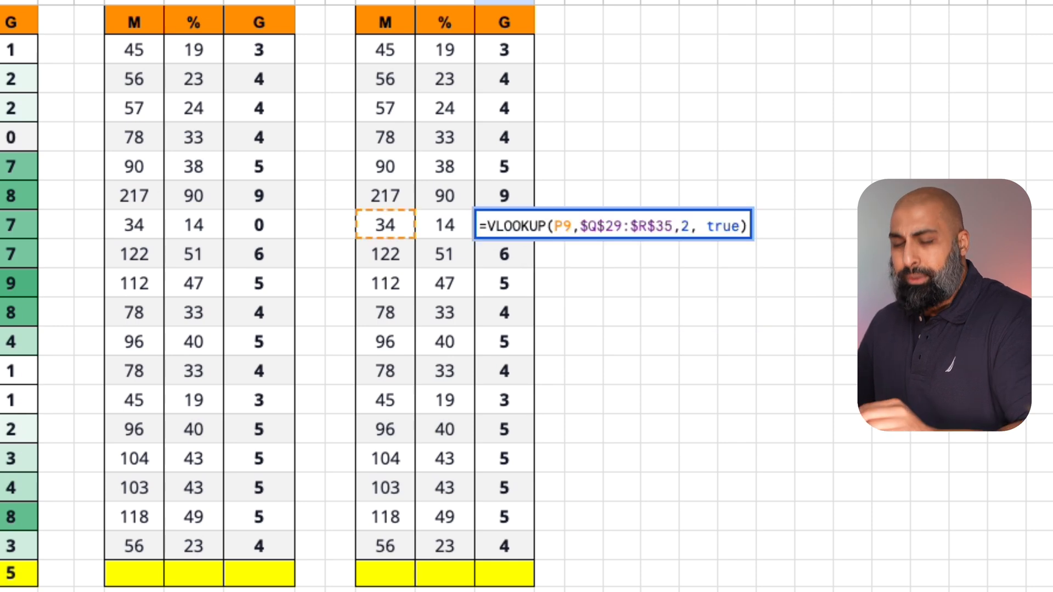
{"action": "type", "text": "IFERROR"}
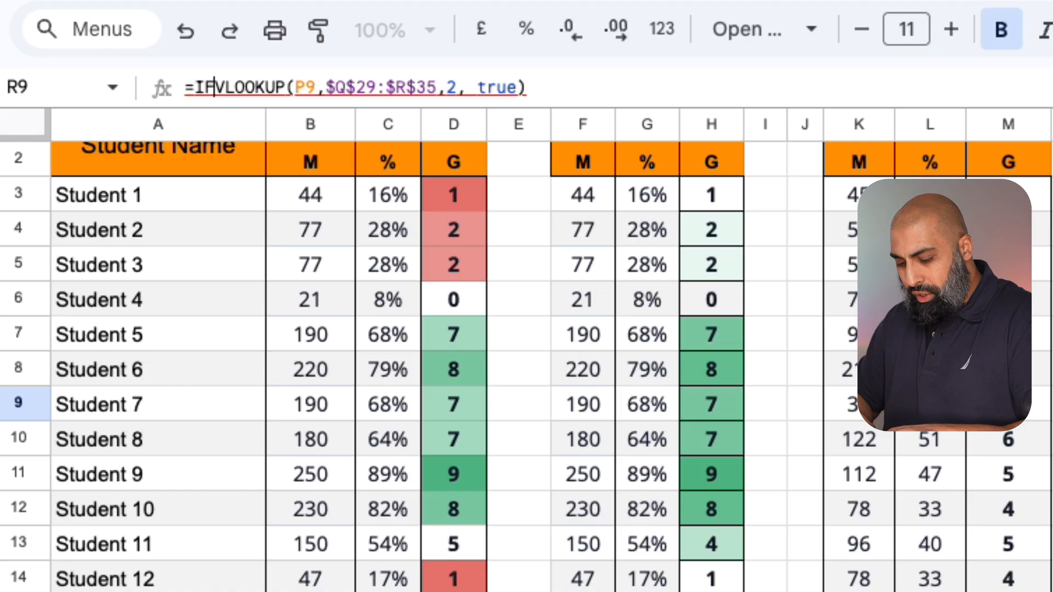
{"action": "type", "text": "("}
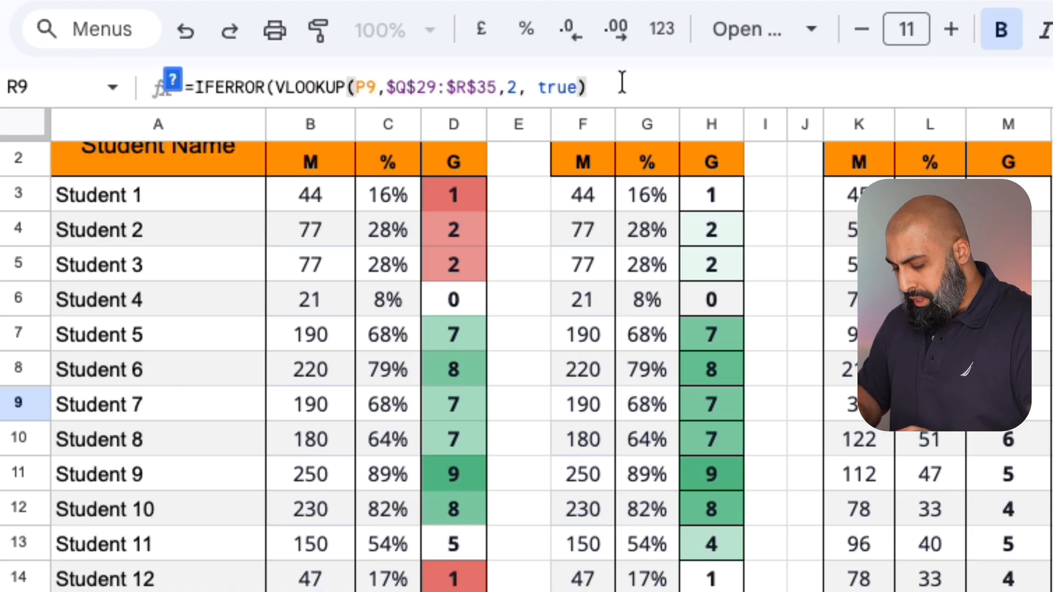
{"action": "type", "text": ", \"0\")"}
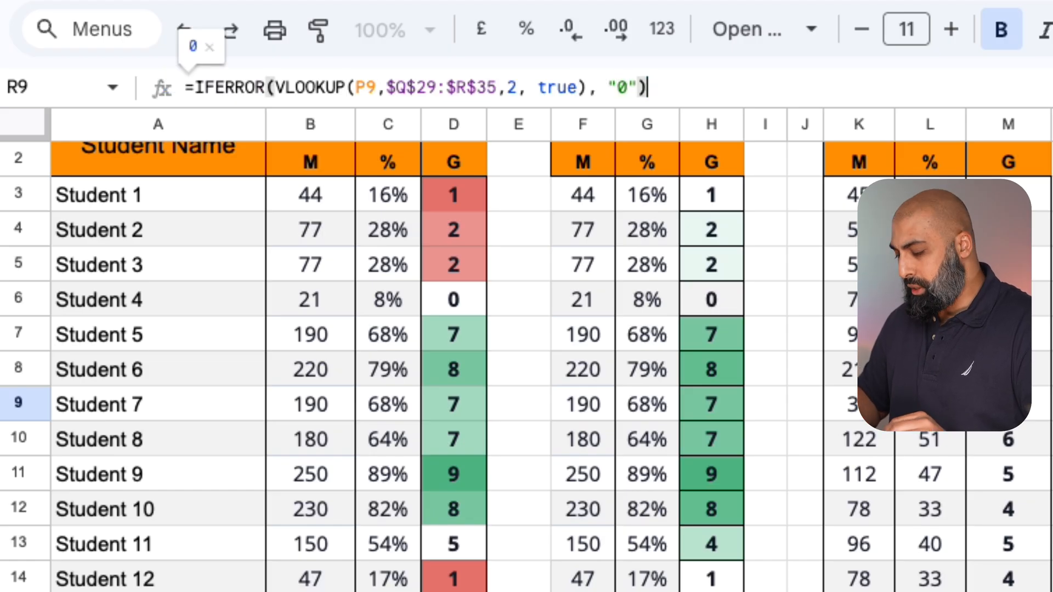
{"action": "key", "text": "Return"}
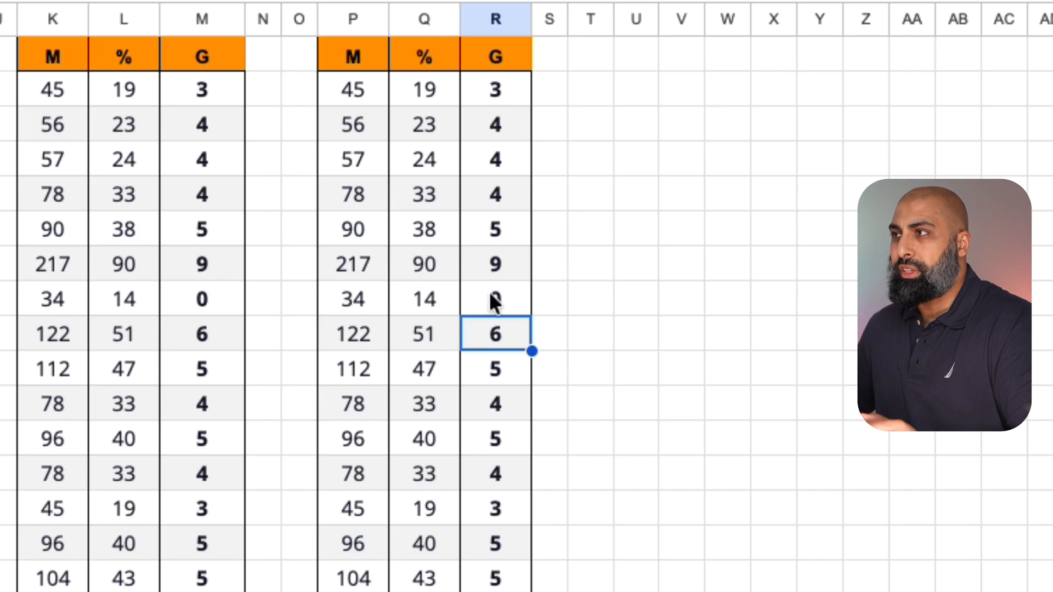
Fill the IFERROR grade formula from R9 up to R3 and down to R20.
{"action": "left_click", "coordinate": [496, 296]}
{"action": "left_click_drag", "start_coordinate": [531, 316], "coordinate": [536, 90]}
{"action": "left_click_drag", "start_coordinate": [532, 315], "coordinate": [523, 591]}
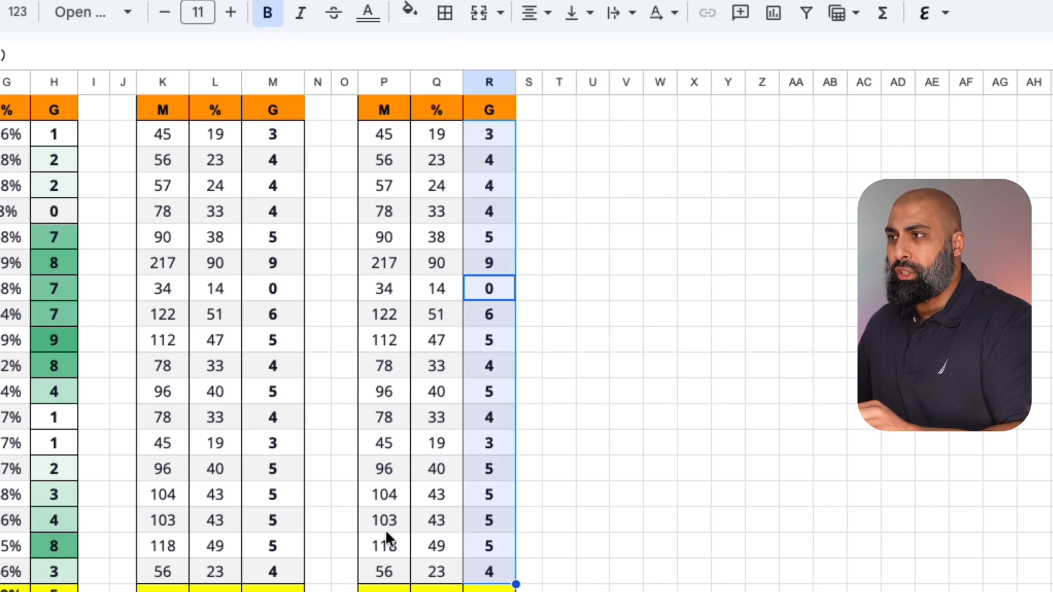
Set Student 15's mark in P17 to 32 to test the grade fallback.
{"action": "left_click", "coordinate": [388, 495]}
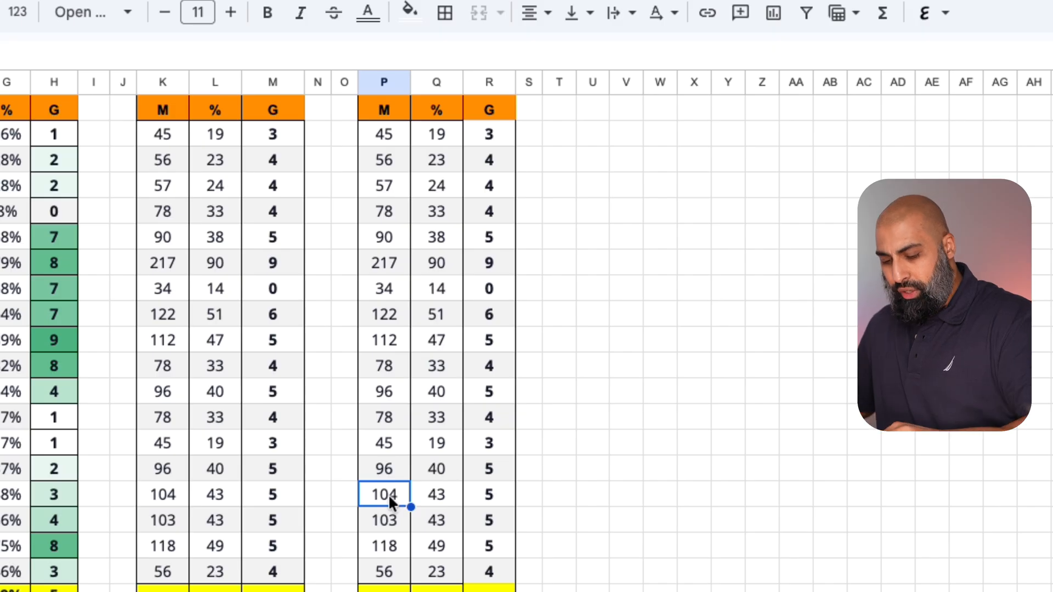
{"action": "type", "text": "32"}
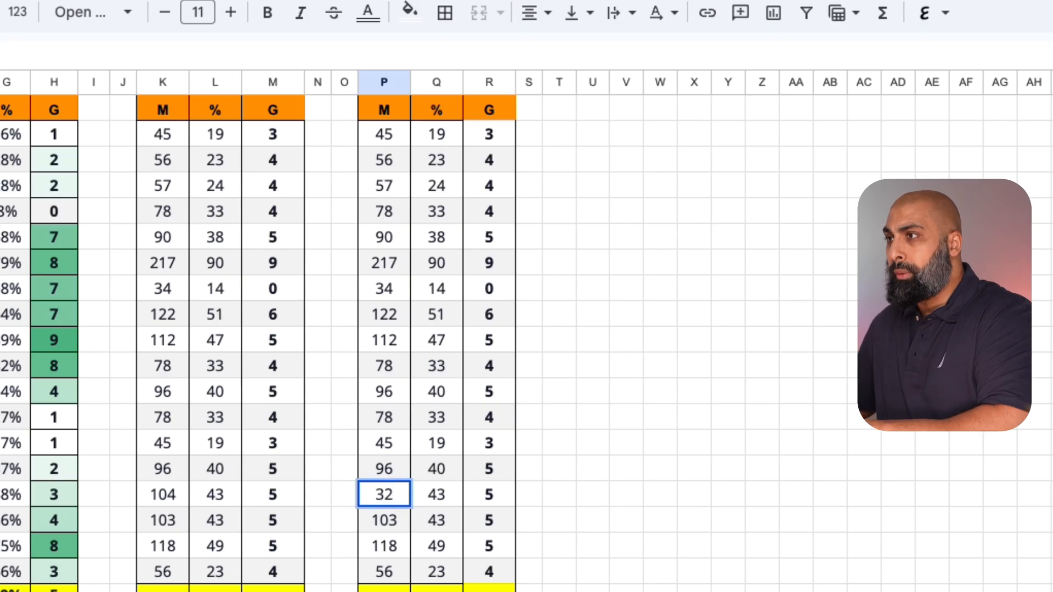
{"action": "key", "text": "Return"}
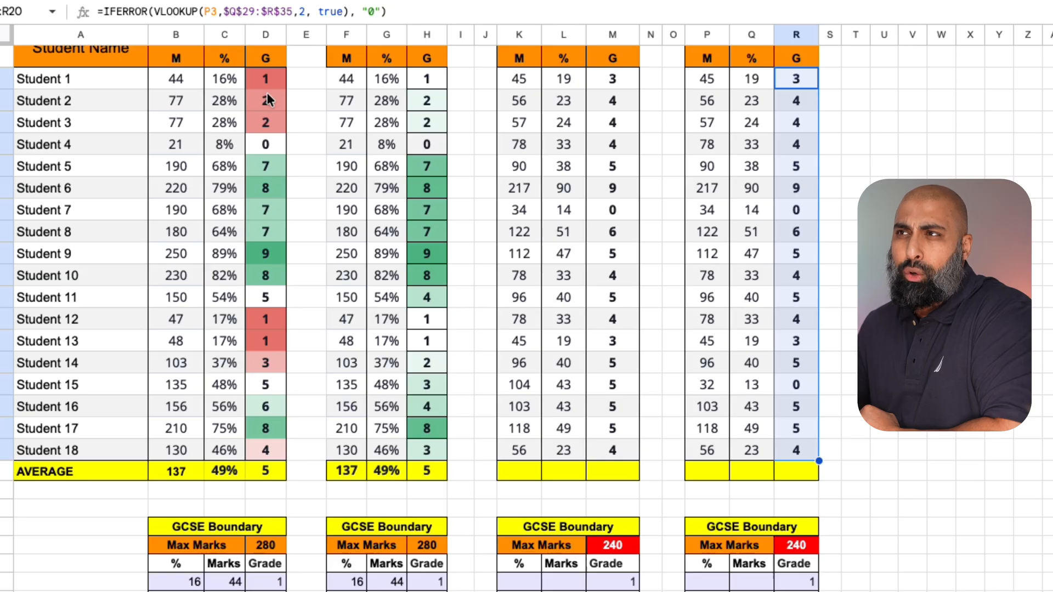
{"action": "left_click", "coordinate": [266, 93]}
{"action": "left_click", "coordinate": [265, 227]}
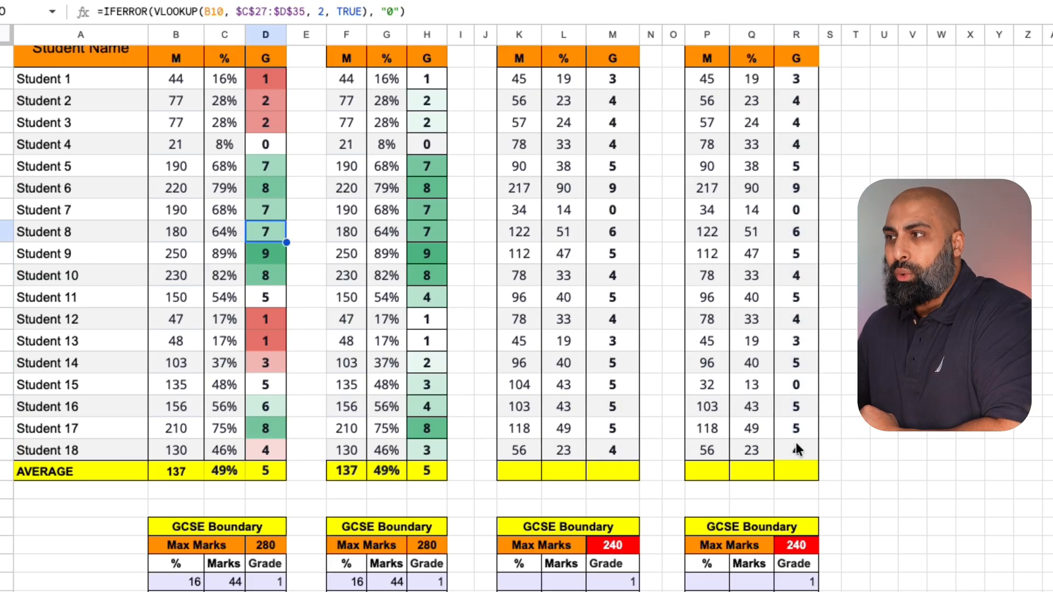
Enter the average of P3:P20 in P21 and extend the averages to Q21 and R21.
{"action": "left_click", "coordinate": [711, 469]}
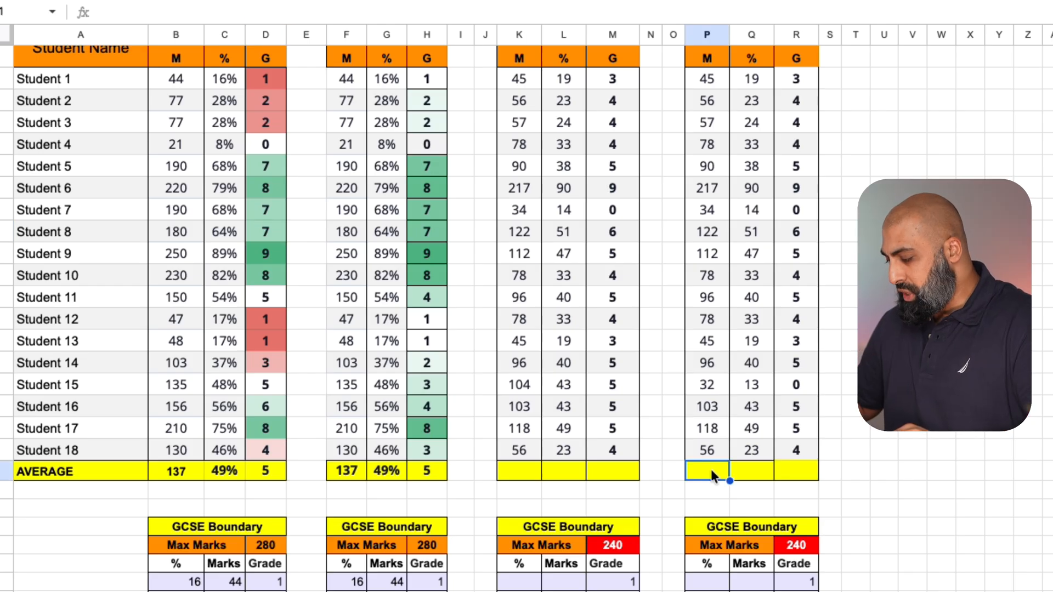
{"action": "type", "text": "=ave"}
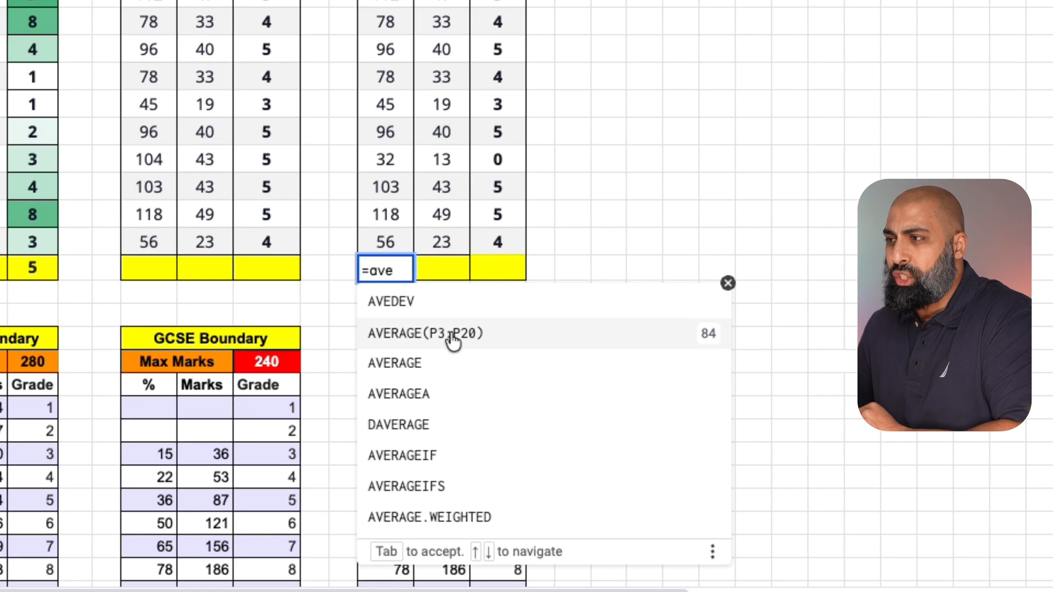
{"action": "left_click", "coordinate": [483, 335]}
{"action": "left_click", "coordinate": [433, 271]}
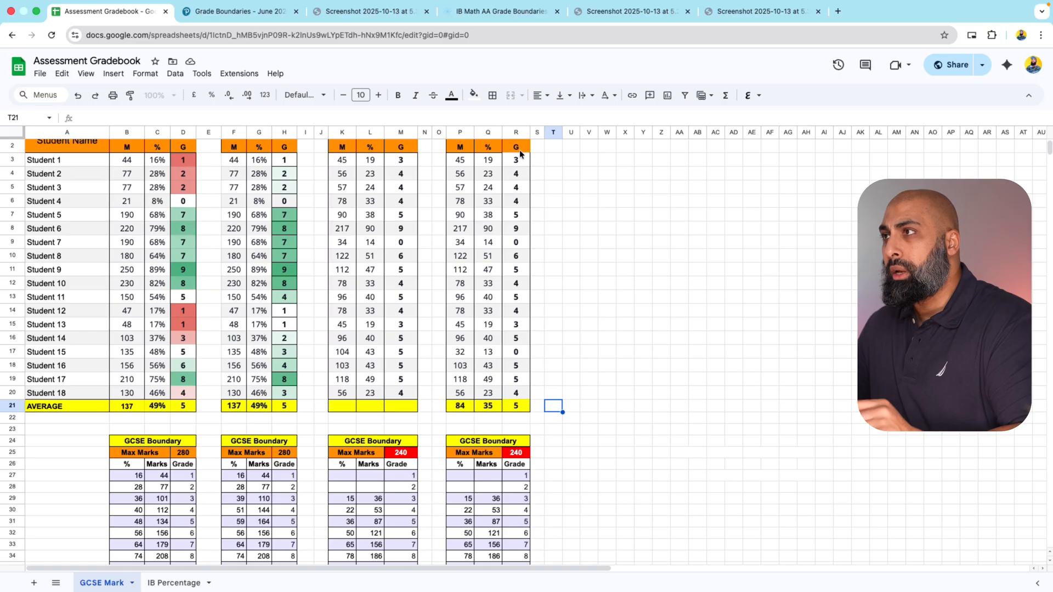
Apply a red-white-green colour scale as conditional formatting to the grades in R3:R20.
{"action": "left_click_drag", "start_coordinate": [517, 160], "coordinate": [517, 393]}
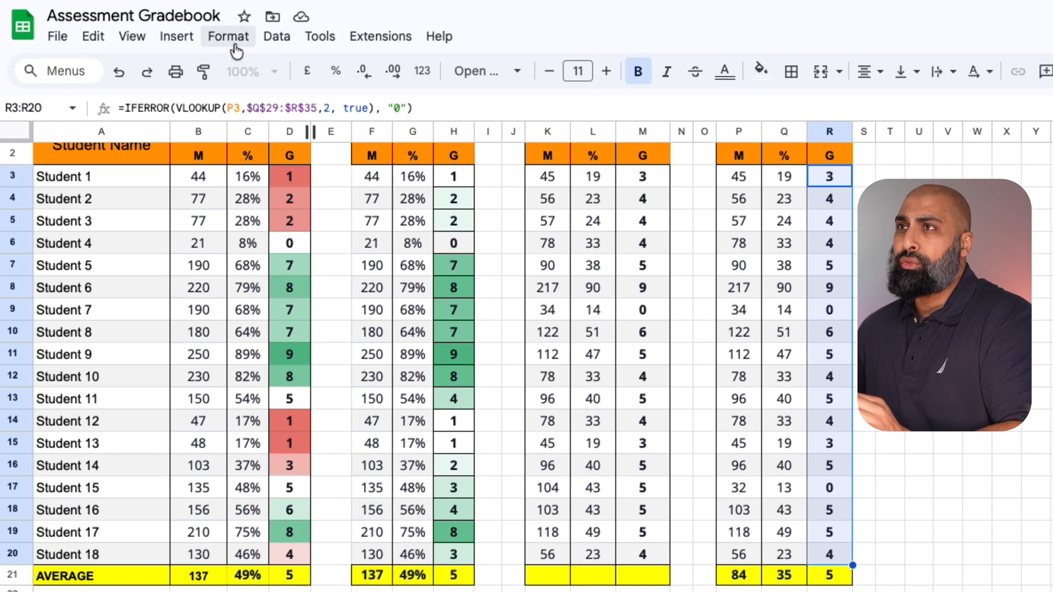
{"action": "left_click", "coordinate": [236, 48]}
{"action": "left_click", "coordinate": [322, 403]}
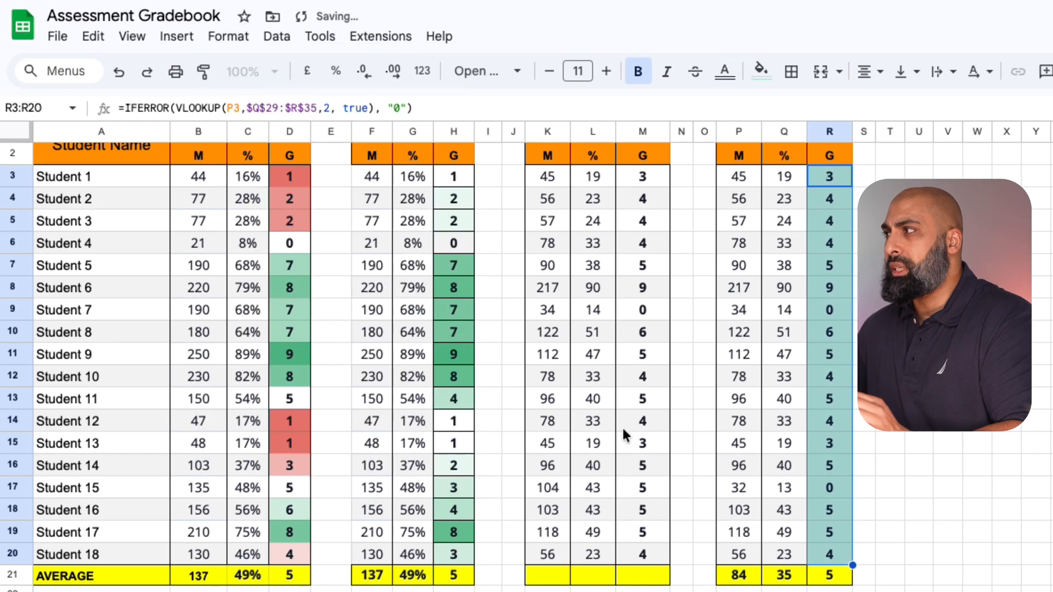
{"action": "left_click", "coordinate": [967, 129]}
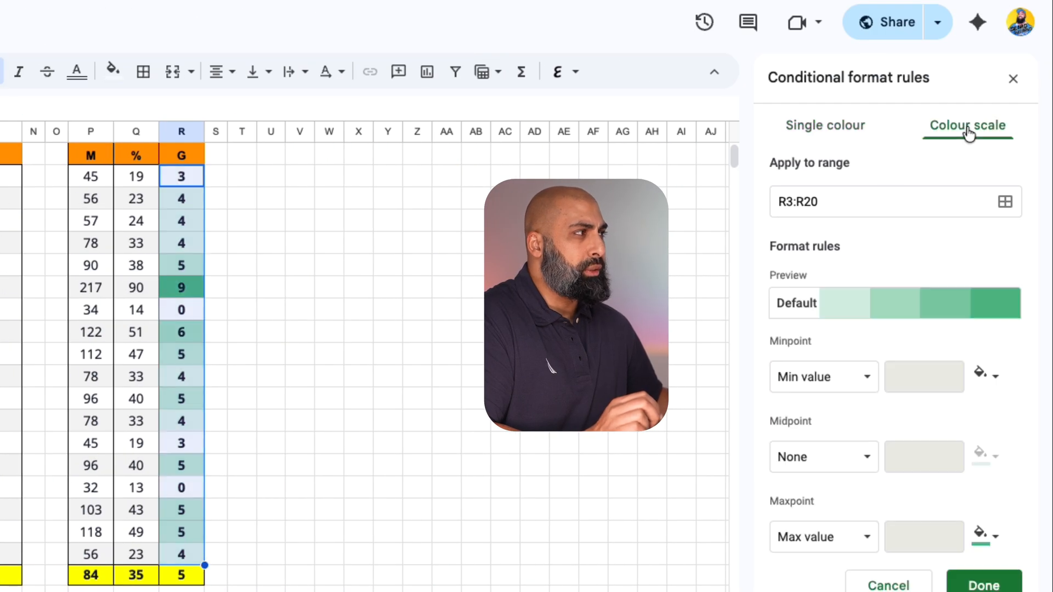
{"action": "left_click", "coordinate": [801, 311]}
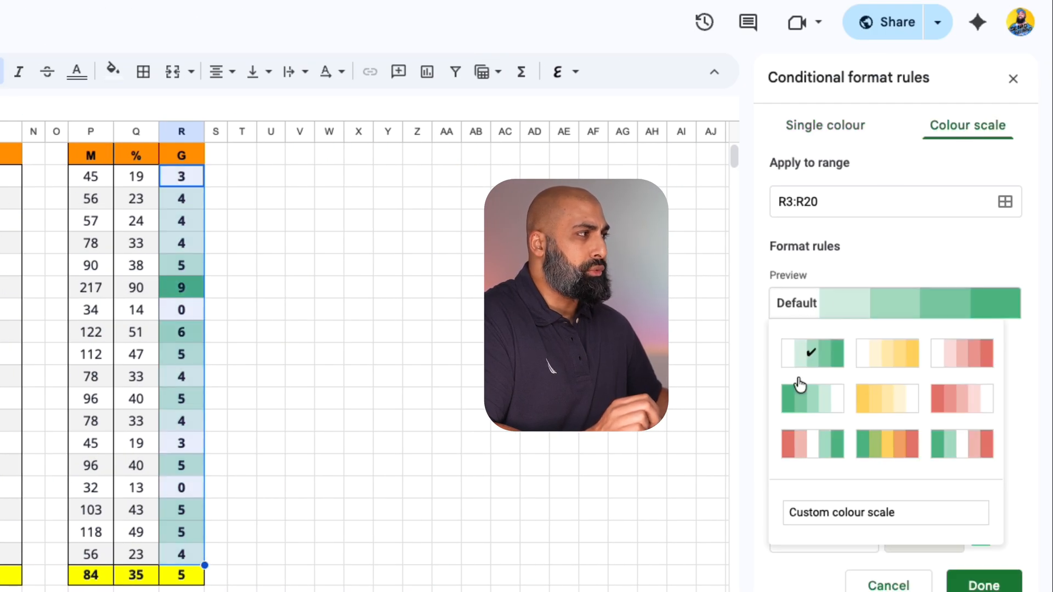
{"action": "left_click", "coordinate": [808, 460]}
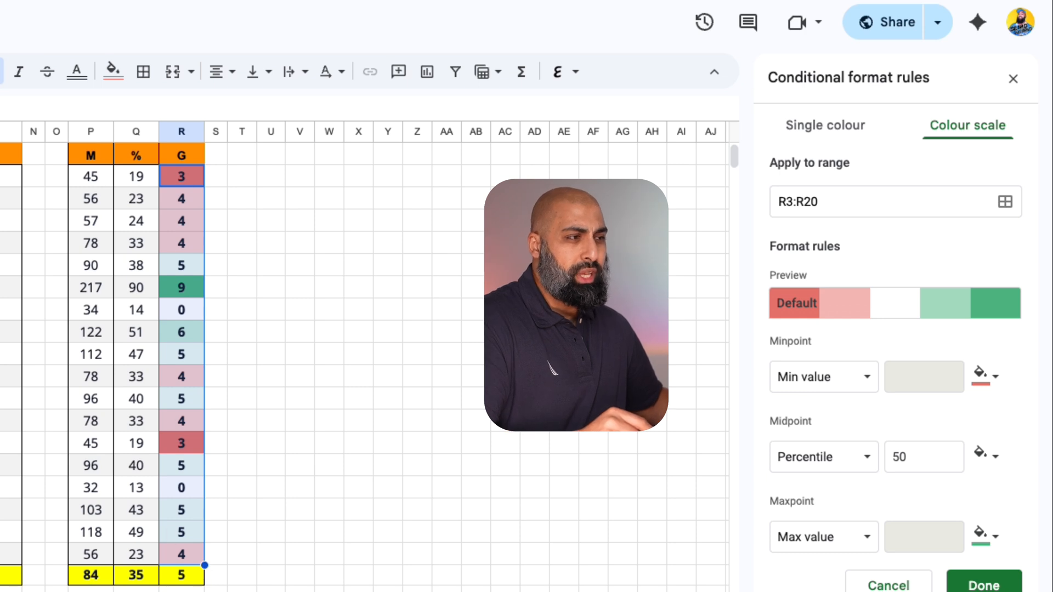
Set the colour scale's minpoint to the number 3 and its maxpoint to the number 9.
{"action": "left_click", "coordinate": [861, 386]}
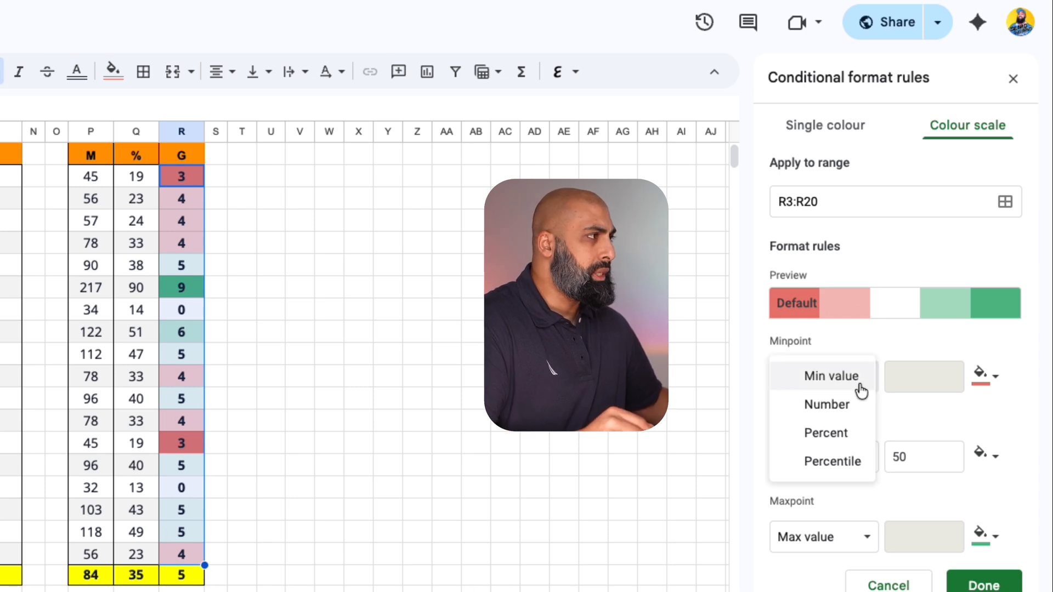
{"action": "left_click", "coordinate": [844, 388]}
{"action": "left_click", "coordinate": [857, 388]}
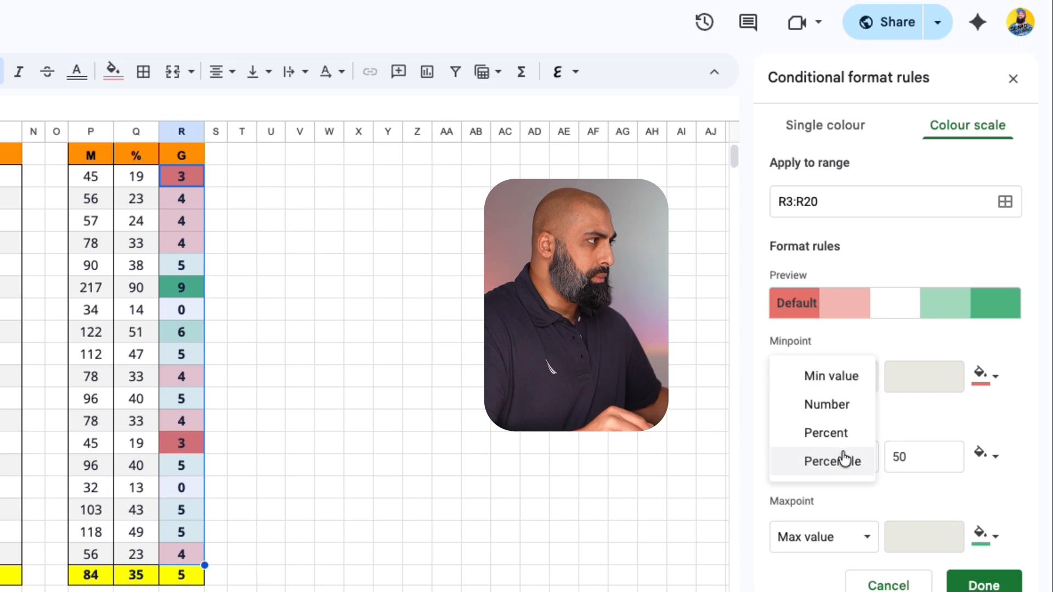
{"action": "left_click", "coordinate": [843, 406]}
{"action": "left_click", "coordinate": [908, 379]}
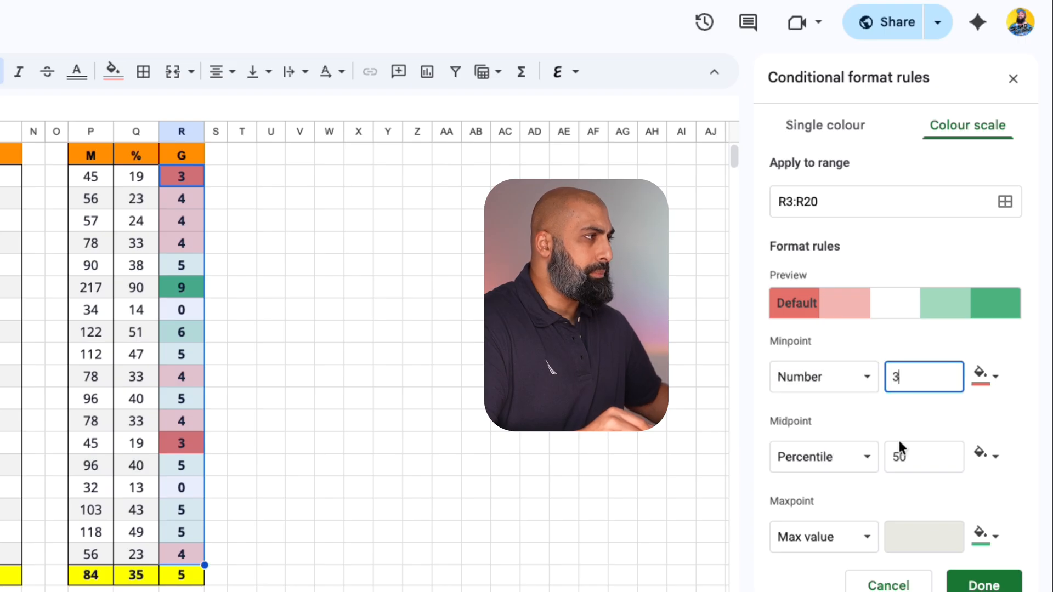
{"action": "left_click", "coordinate": [861, 540]}
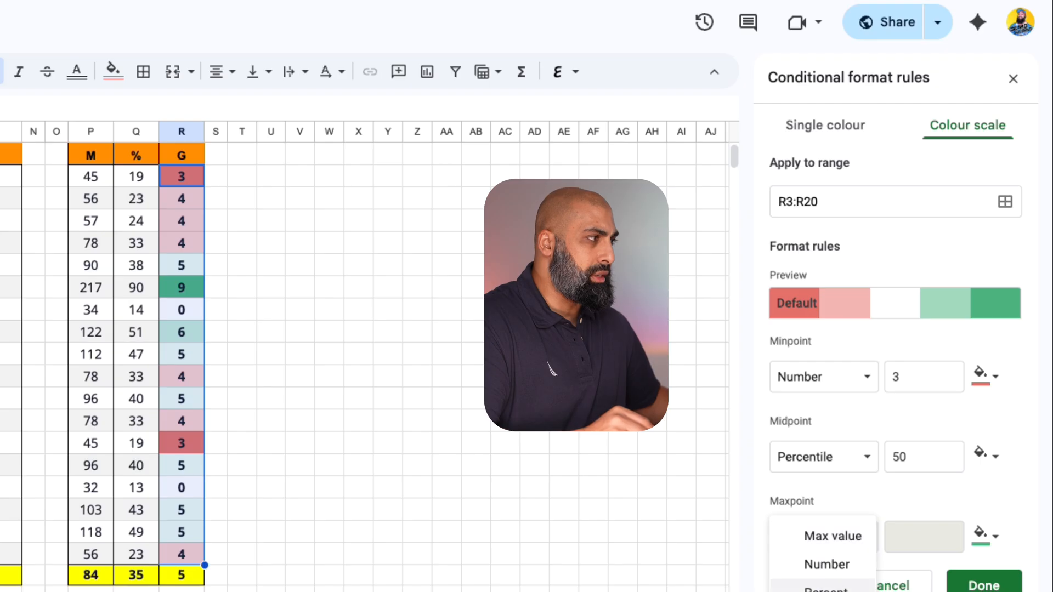
{"action": "left_click", "coordinate": [827, 565]}
{"action": "left_click", "coordinate": [915, 539]}
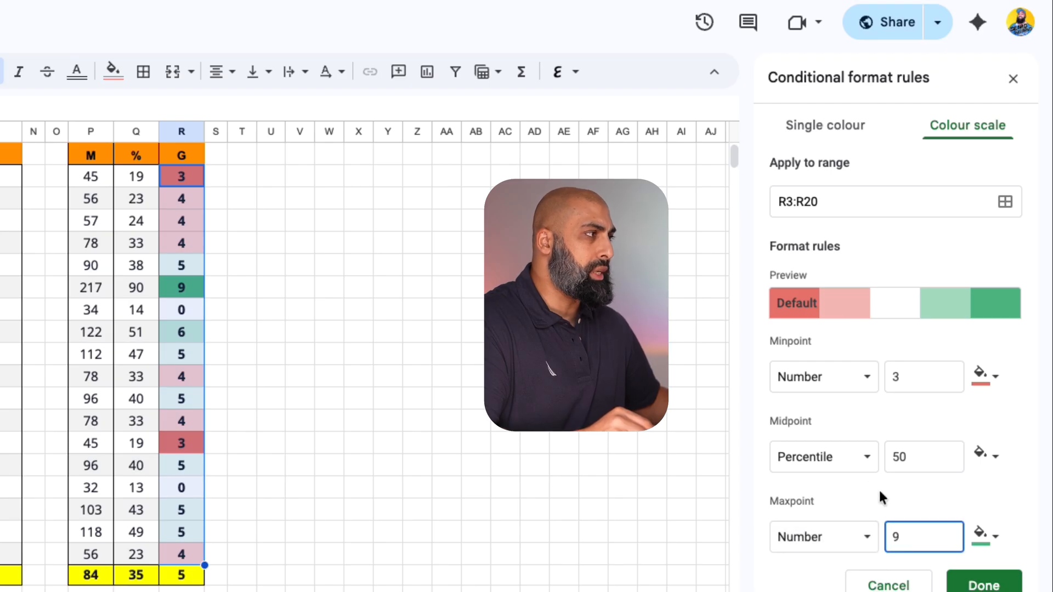
Set the colour scale's midpoint to the number 5 with a yellow fill, and save the rule.
{"action": "left_click", "coordinate": [860, 462]}
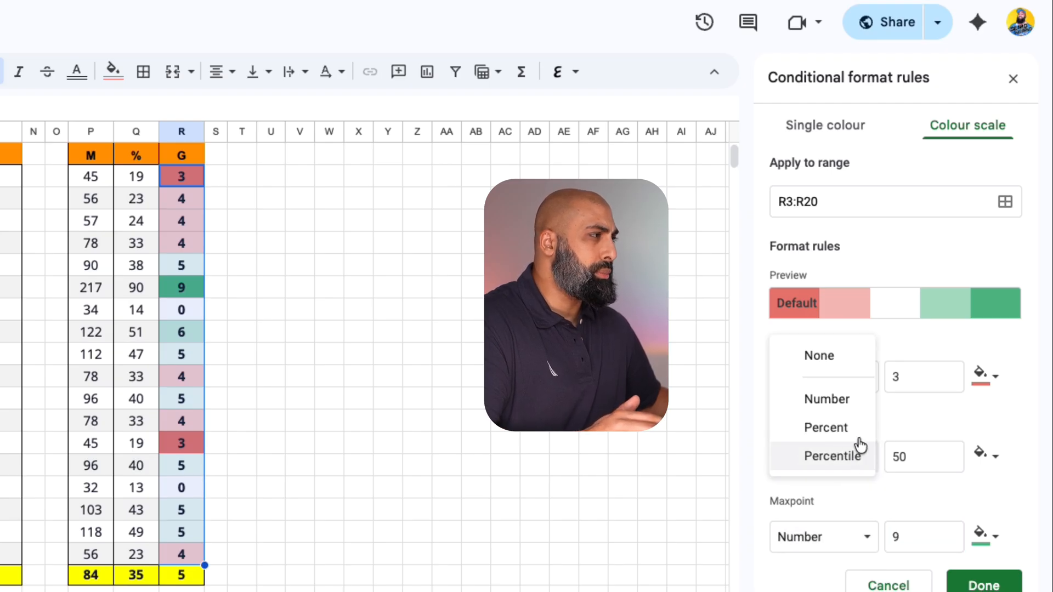
{"action": "left_click", "coordinate": [850, 407]}
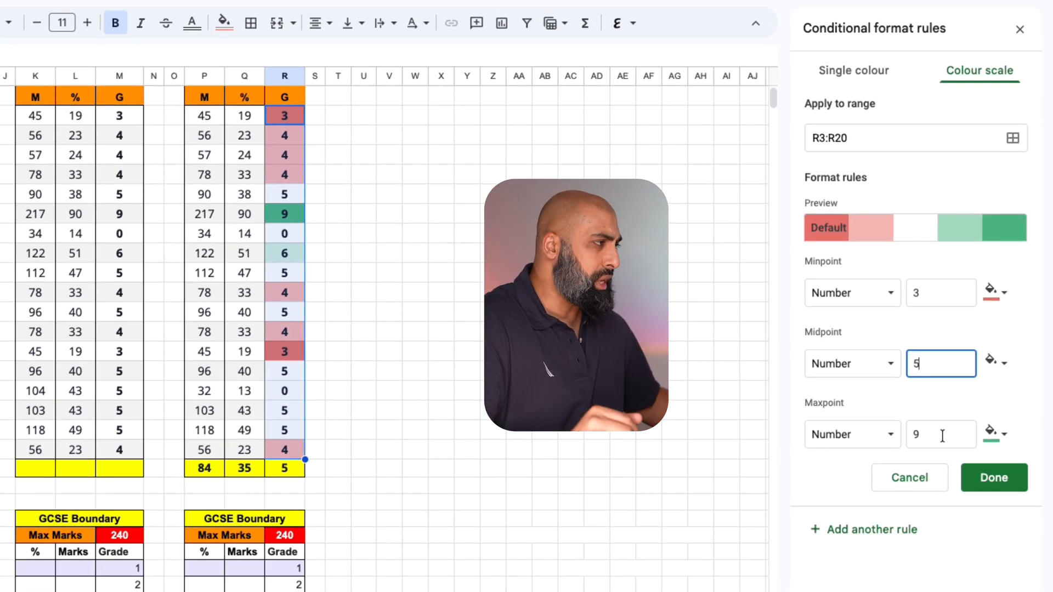
{"action": "left_click", "coordinate": [1004, 363]}
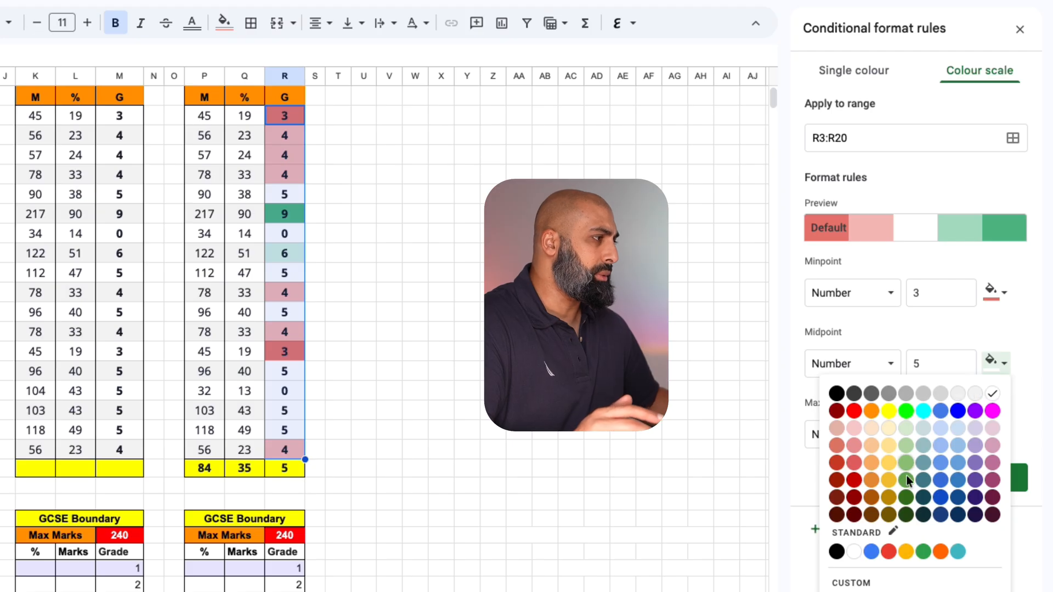
{"action": "left_click", "coordinate": [888, 463]}
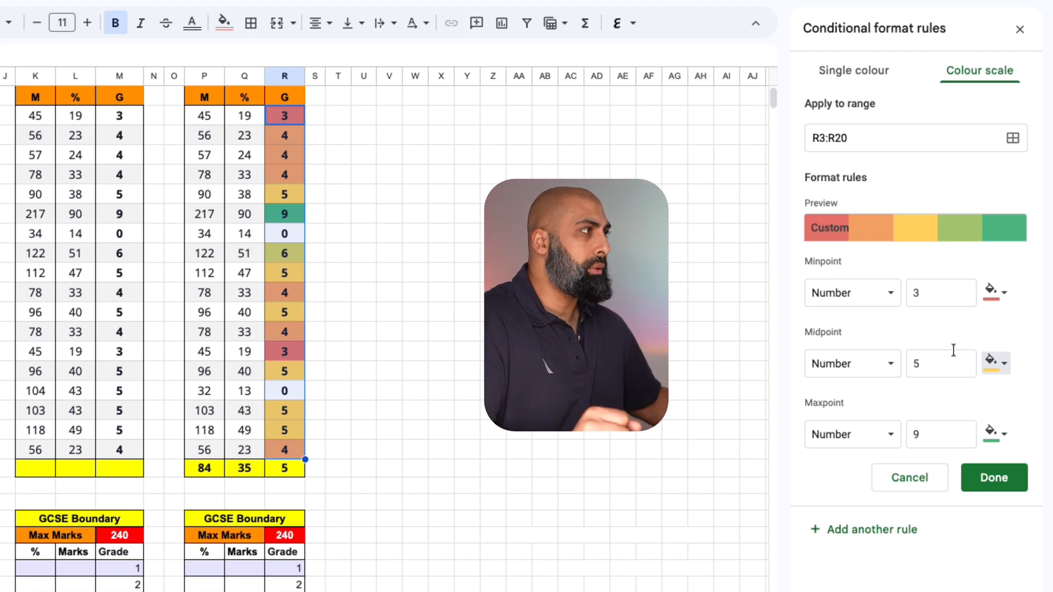
{"action": "left_click", "coordinate": [1008, 481]}
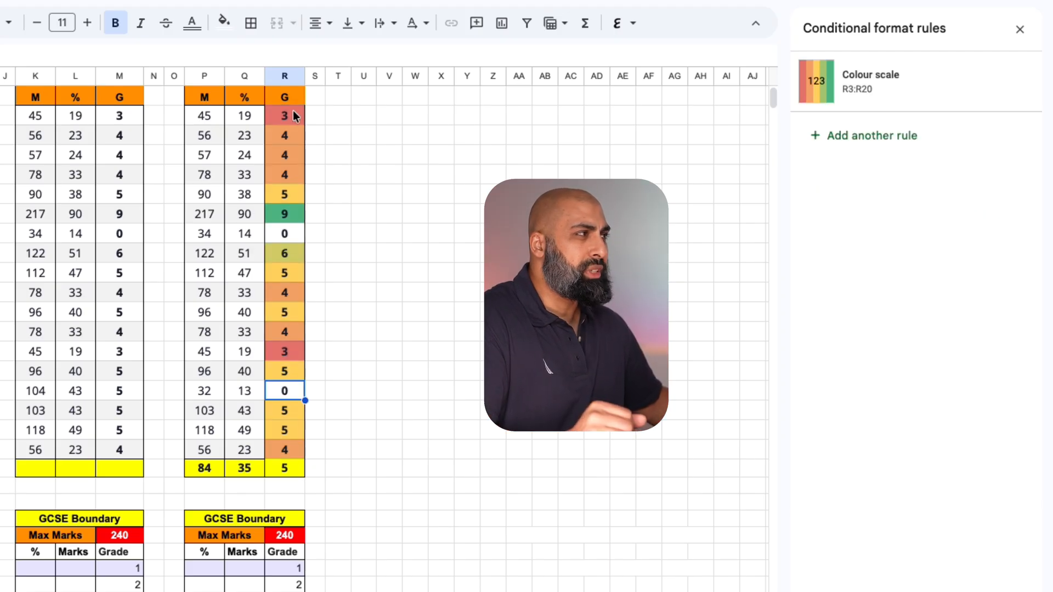
Add a single-colour conditional format rule on R3:R20 for cells whose text contains 0.
{"action": "left_click_drag", "start_coordinate": [295, 115], "coordinate": [300, 451]}
{"action": "left_click", "coordinate": [857, 134]}
{"action": "left_click", "coordinate": [915, 228]}
{"action": "left_click", "coordinate": [882, 249]}
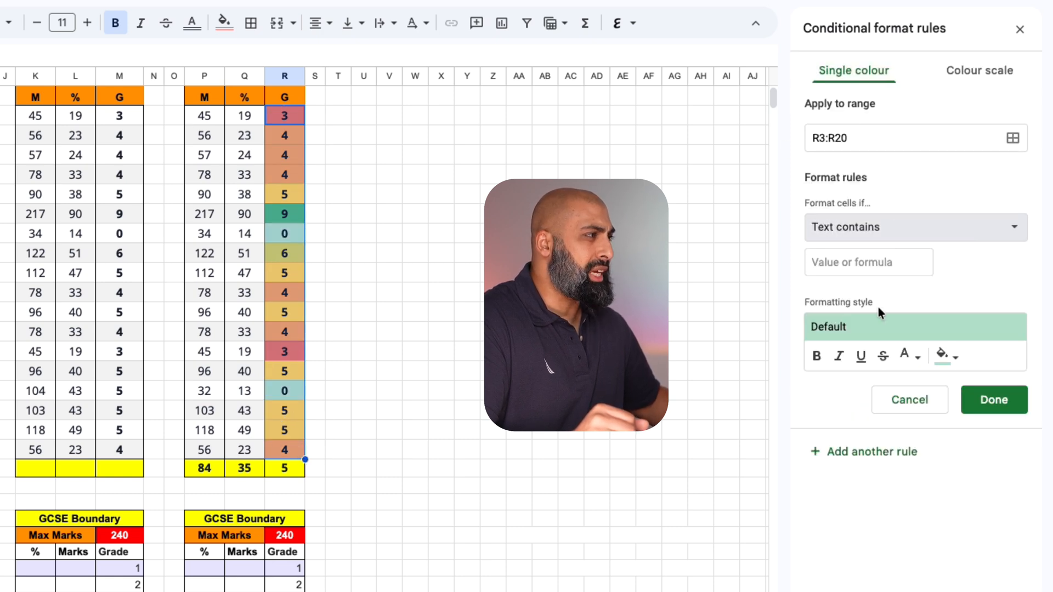
{"action": "left_click", "coordinate": [874, 270]}
{"action": "type", "text": "0"}
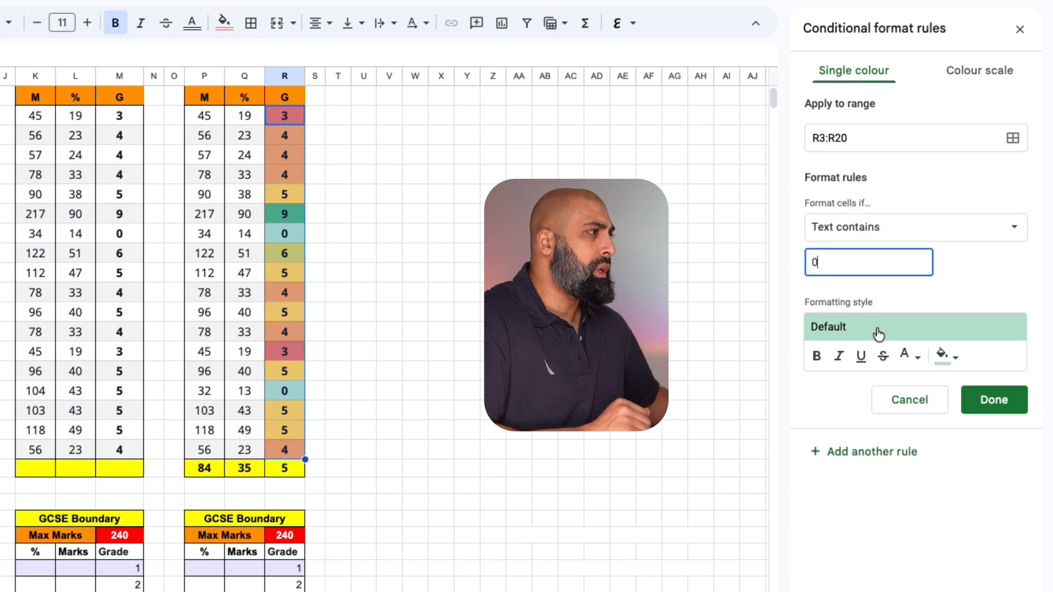
Give the text-contains-0 rule a red fill with bold white text, and save it.
{"action": "left_click", "coordinate": [946, 357]}
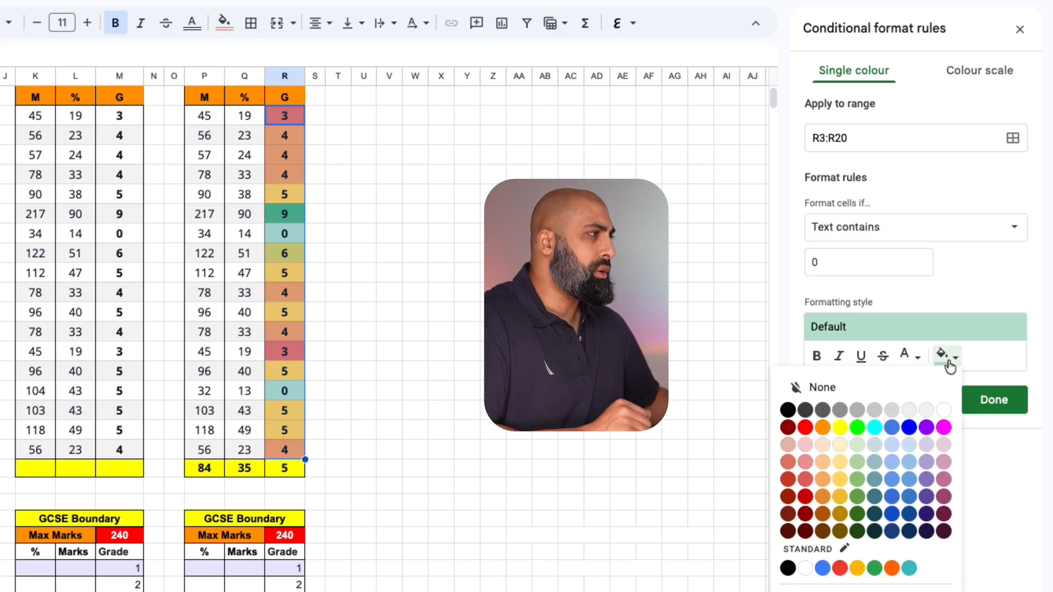
{"action": "left_click", "coordinate": [805, 428]}
{"action": "left_click", "coordinate": [817, 357]}
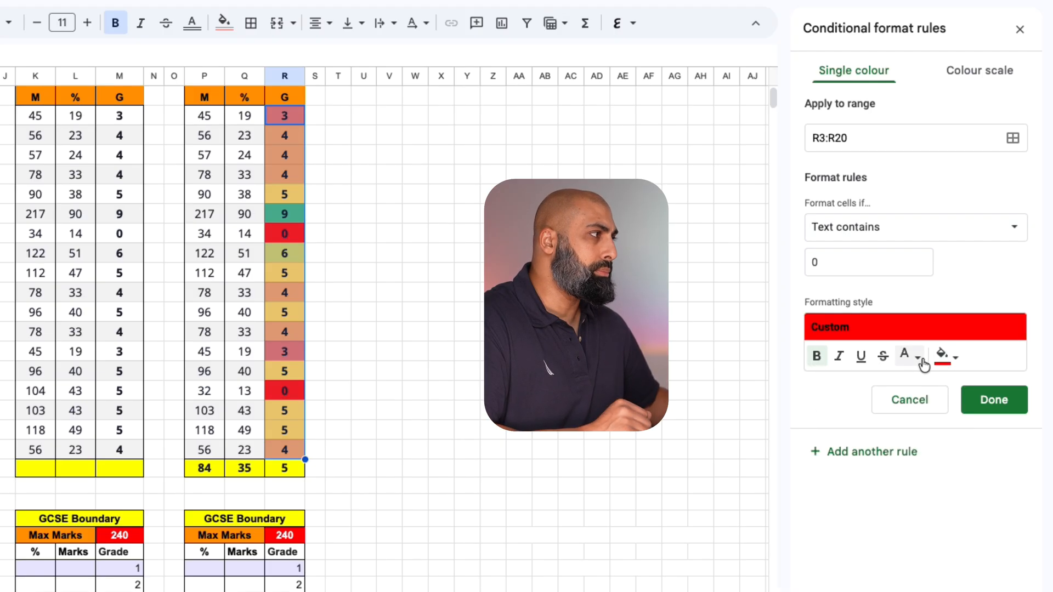
{"action": "left_click", "coordinate": [921, 362]}
{"action": "left_click", "coordinate": [901, 411]}
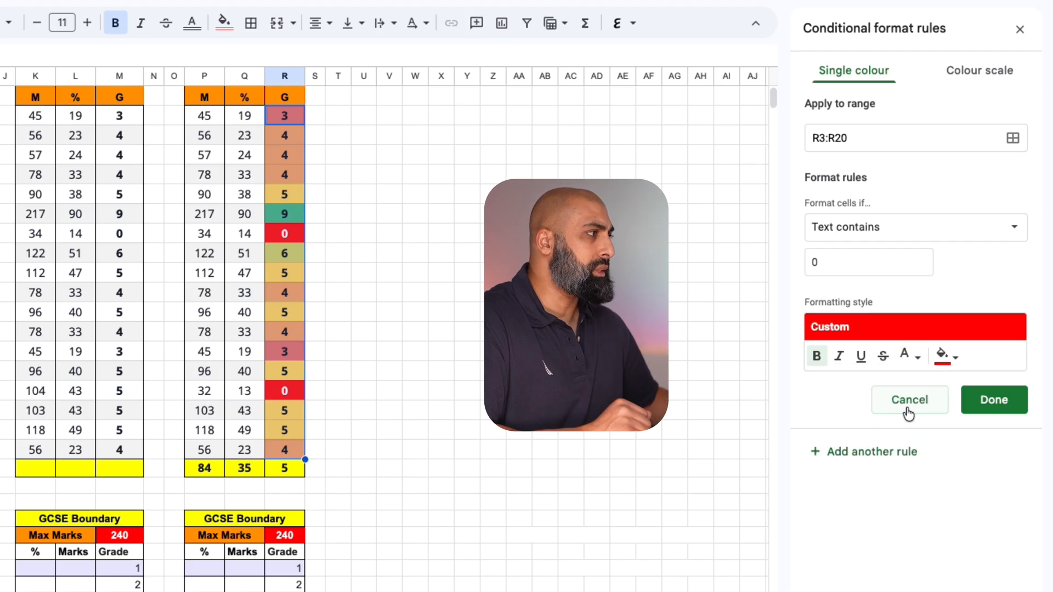
{"action": "left_click", "coordinate": [994, 399]}
Examine the colour-coded grades in R3:R20 and the average grade in R21.
{"action": "left_click_drag", "start_coordinate": [291, 114], "coordinate": [292, 136]}
{"action": "left_click_drag", "start_coordinate": [745, 137], "coordinate": [749, 444]}
{"action": "left_click", "coordinate": [839, 413]}
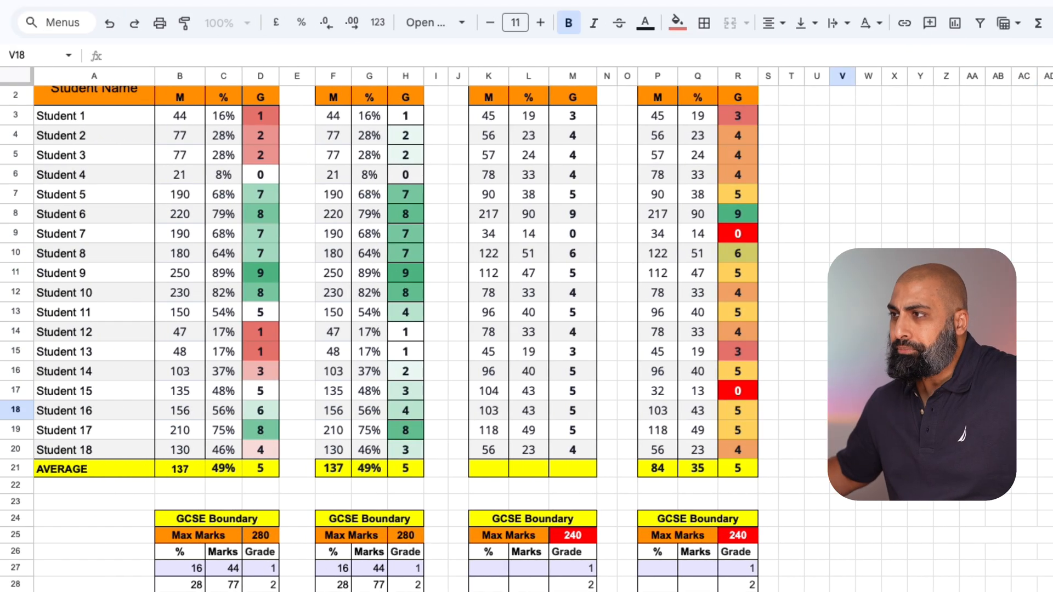
{"action": "left_click", "coordinate": [744, 472]}
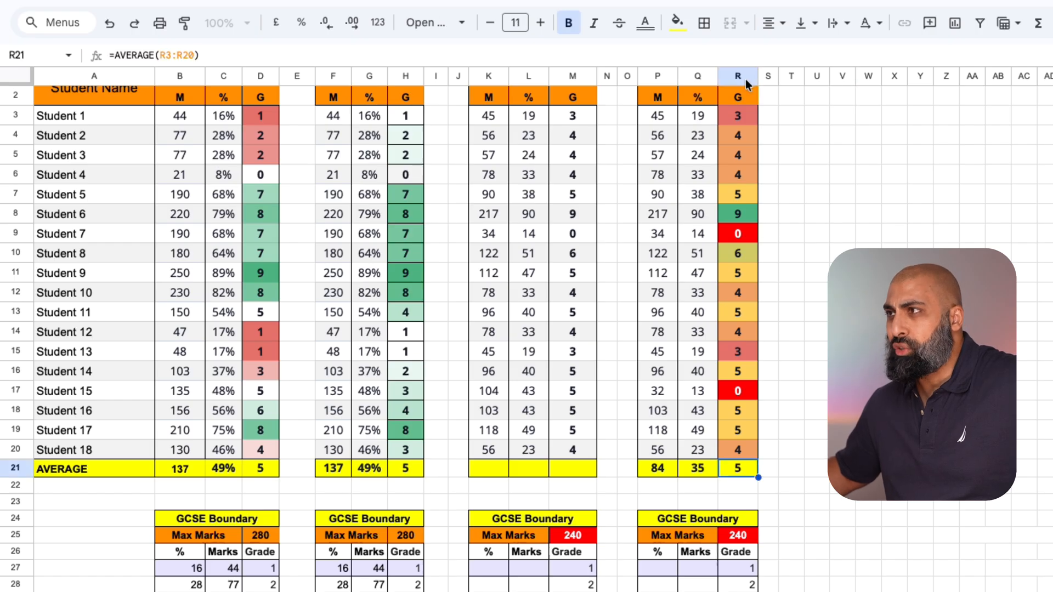
{"action": "left_click", "coordinate": [749, 218]}
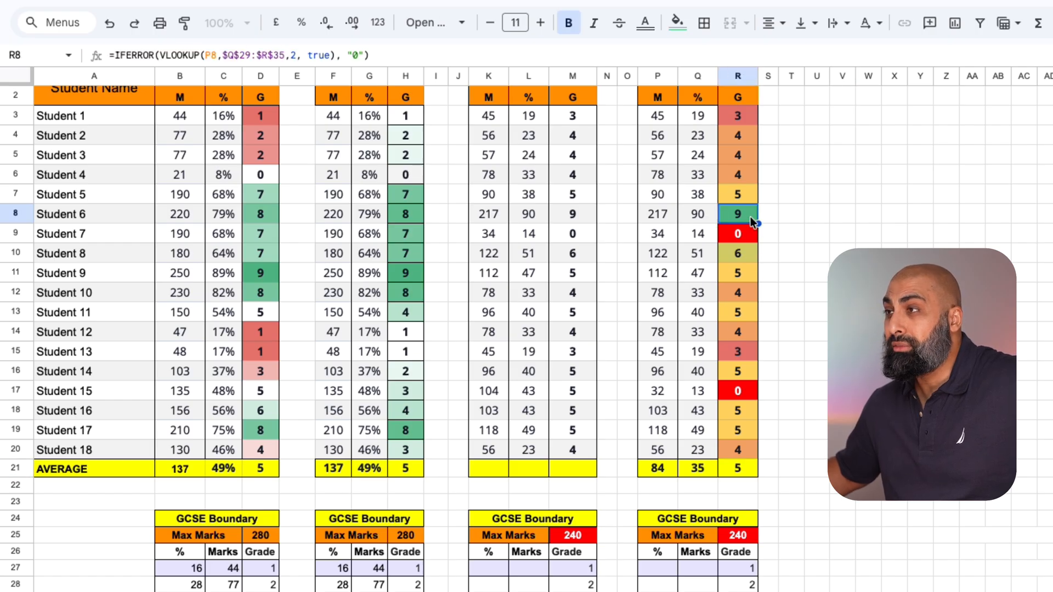
{"action": "left_click", "coordinate": [16, 214]}
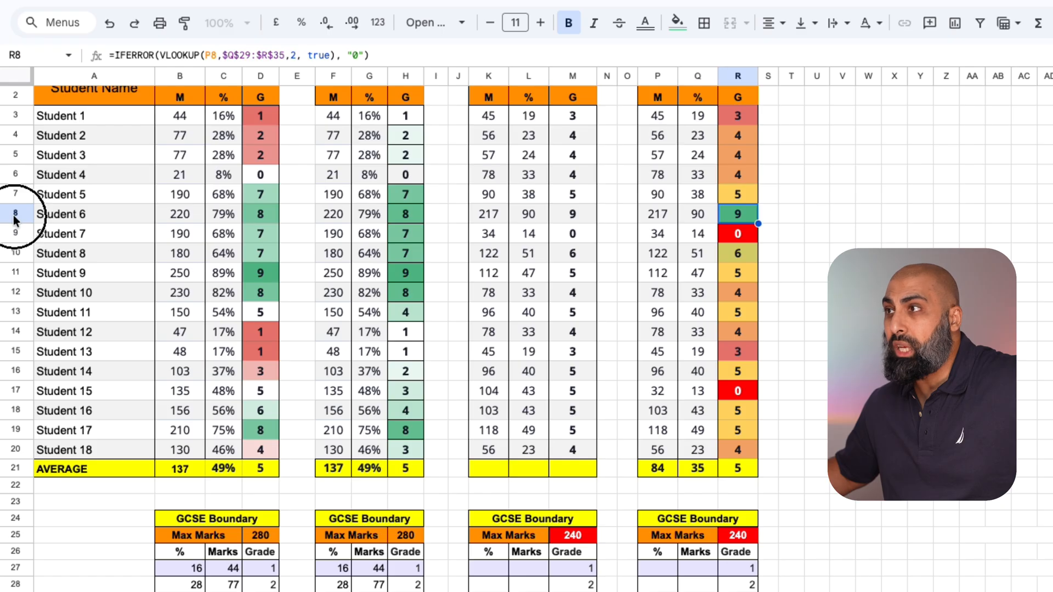
{"action": "left_click", "coordinate": [751, 219]}
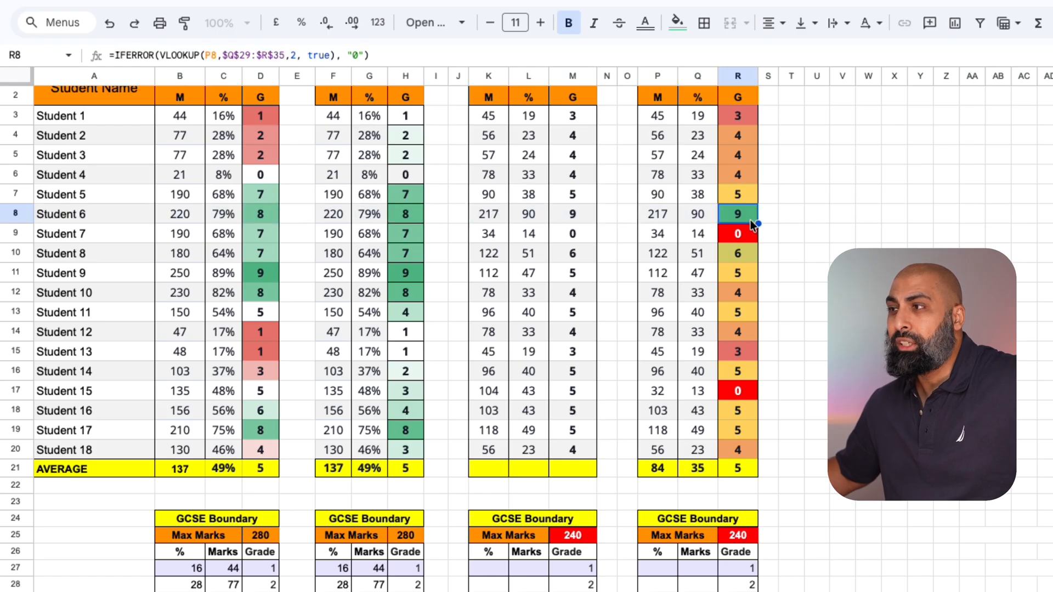
{"action": "left_click", "coordinate": [744, 255]}
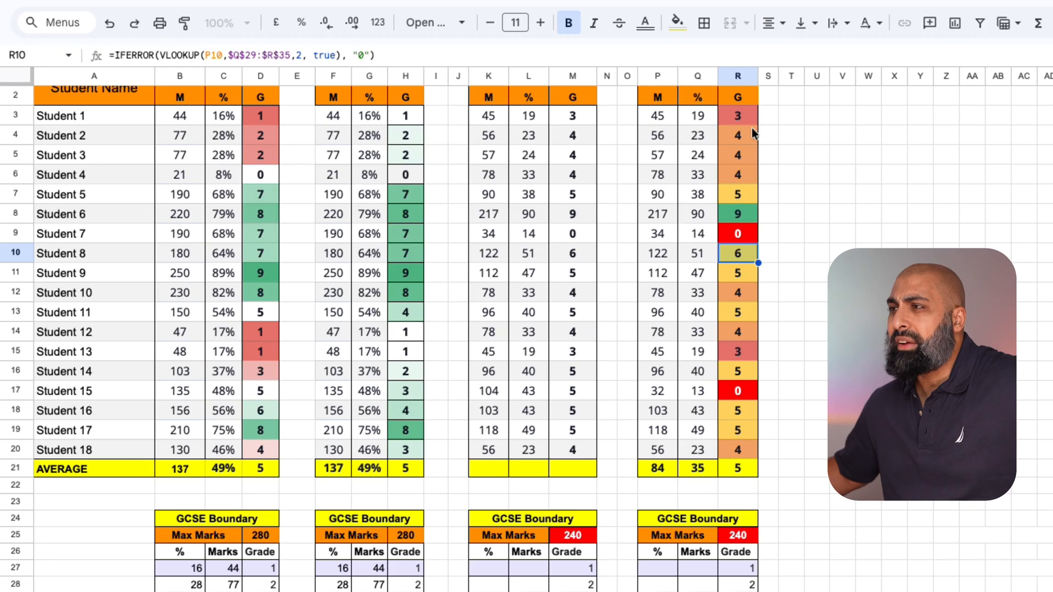
{"action": "left_click", "coordinate": [745, 353]}
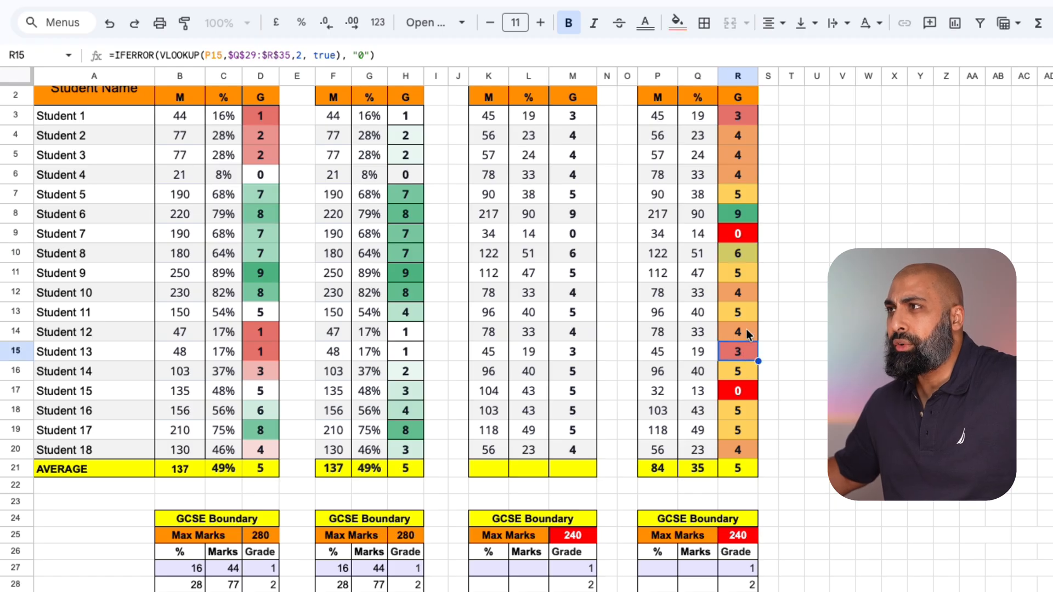
{"action": "left_click", "coordinate": [739, 117]}
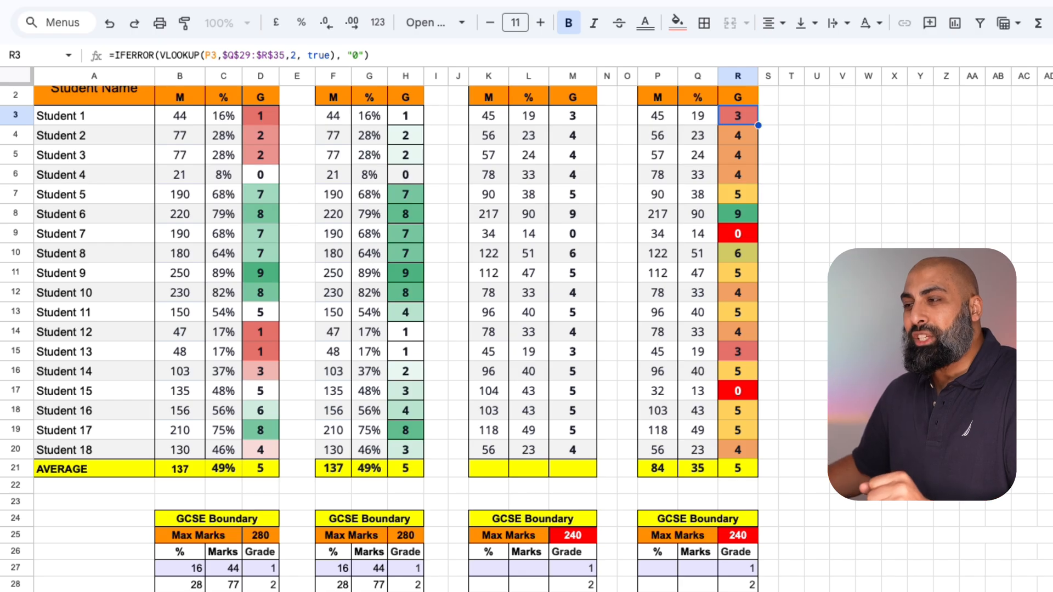
Set the grade 3 marks boundary in Q29 of the last GCSE Boundary table to 30.
{"action": "left_click", "coordinate": [698, 591]}
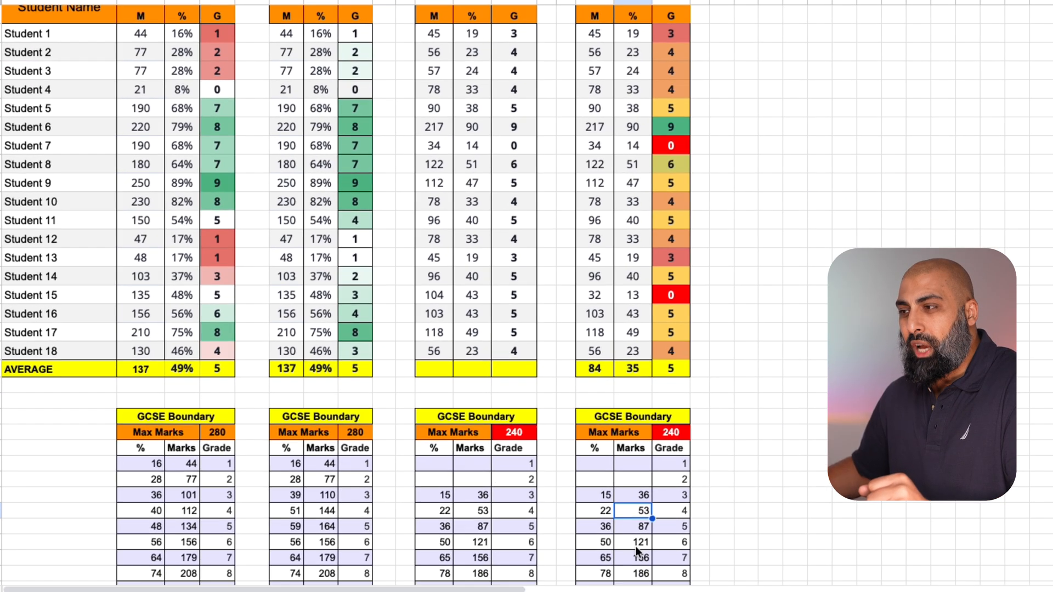
{"action": "left_click", "coordinate": [635, 543]}
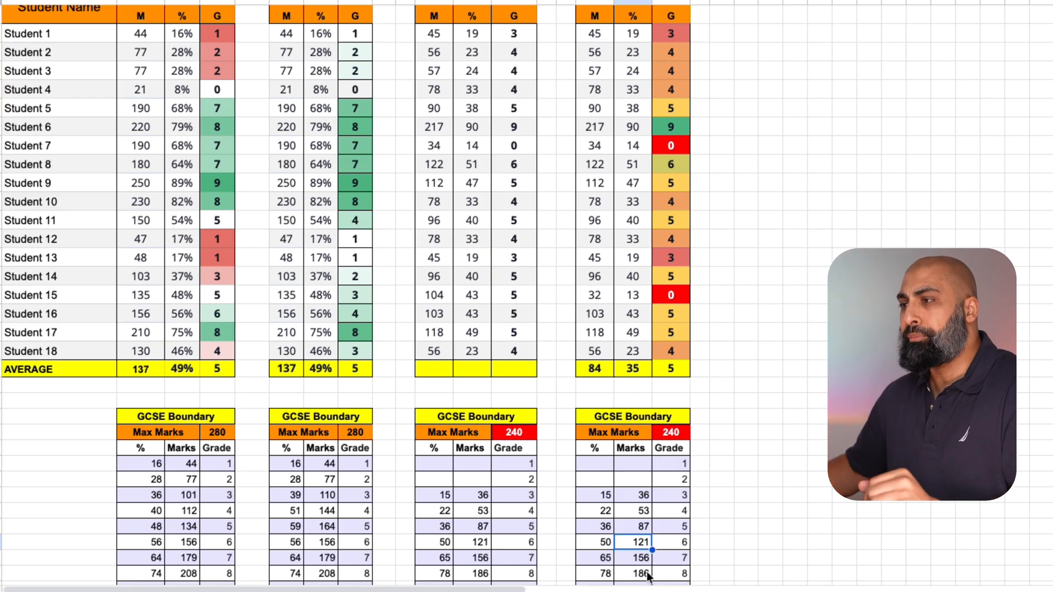
{"action": "scroll", "coordinate": [637, 535], "scroll_direction": "down", "scroll_amount": 1}
{"action": "left_click", "coordinate": [639, 471]}
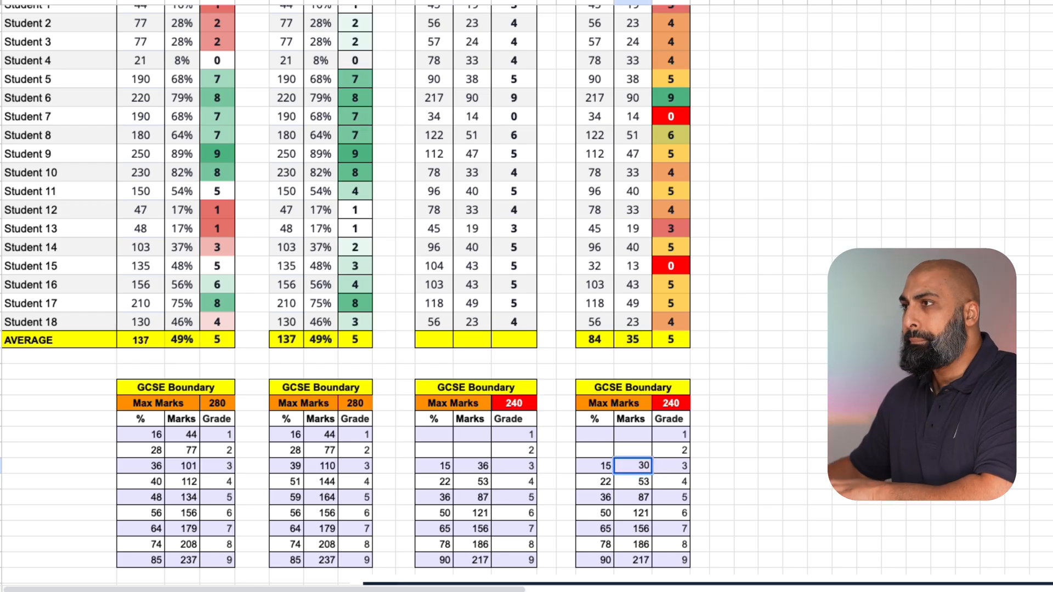
{"action": "key", "text": "Return"}
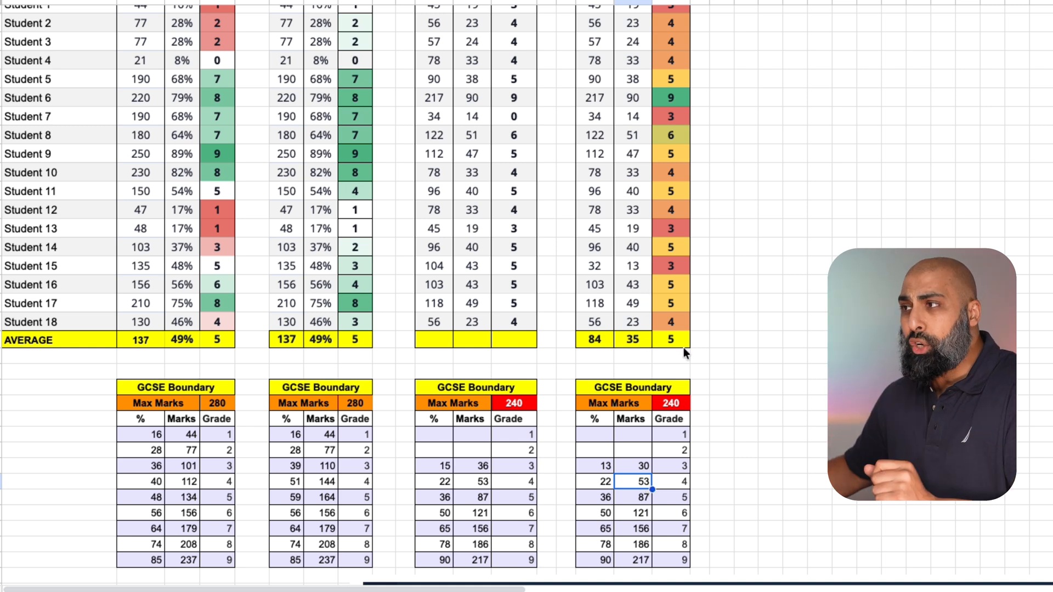
Switch to the IB Math AA grade boundaries page and examine the Standard and Higher level final grade percentages.
{"action": "scroll", "coordinate": [684, 349], "scroll_direction": "down", "scroll_amount": 1}
{"action": "scroll", "coordinate": [684, 348], "scroll_direction": "up", "scroll_amount": 2}
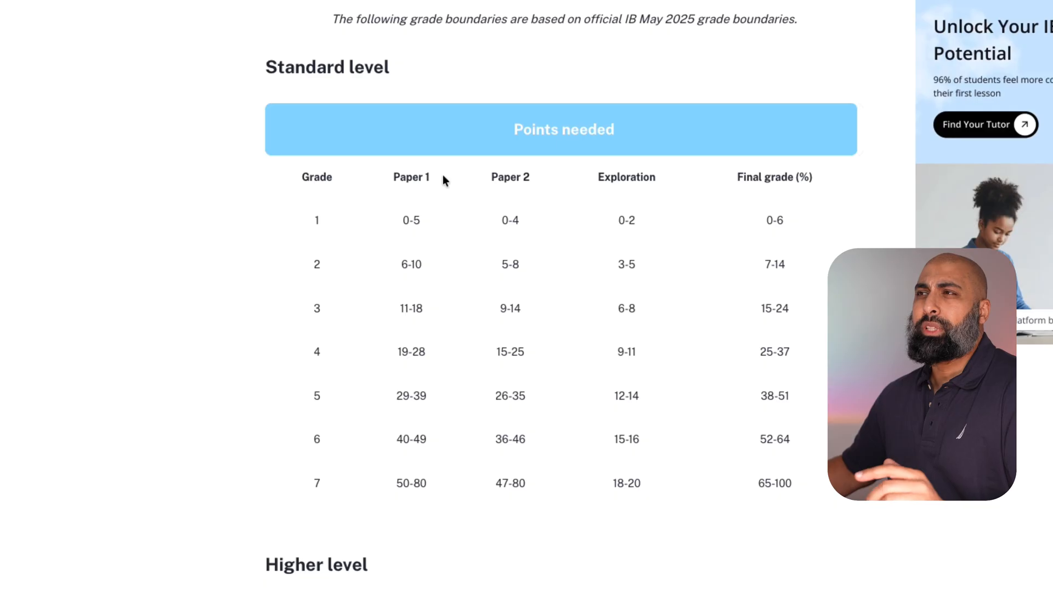
{"action": "scroll", "coordinate": [445, 174], "scroll_direction": "up", "scroll_amount": 3}
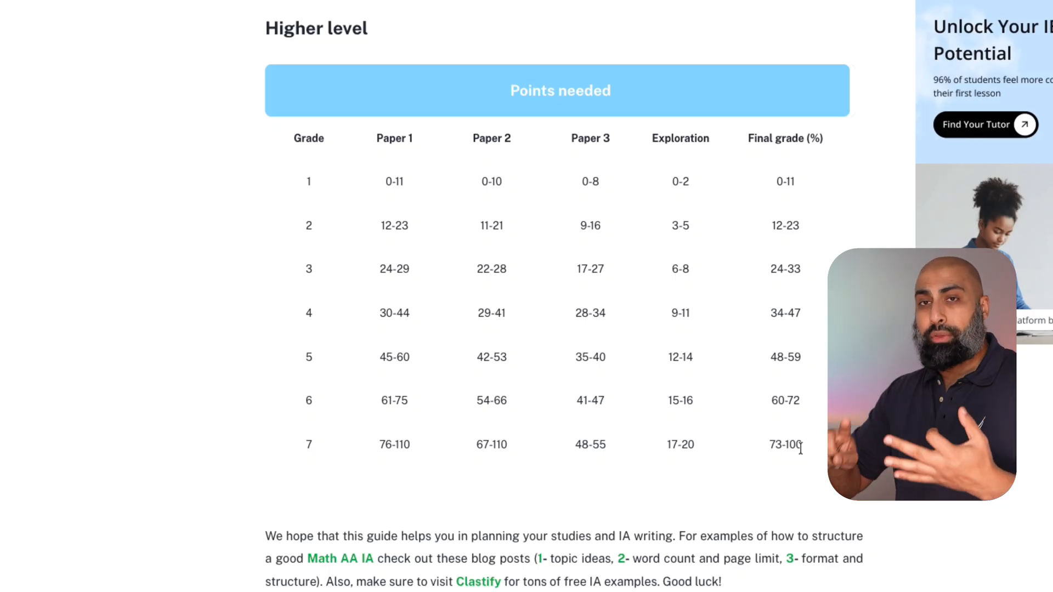
{"action": "left_click_drag", "start_coordinate": [801, 449], "coordinate": [768, 446]}
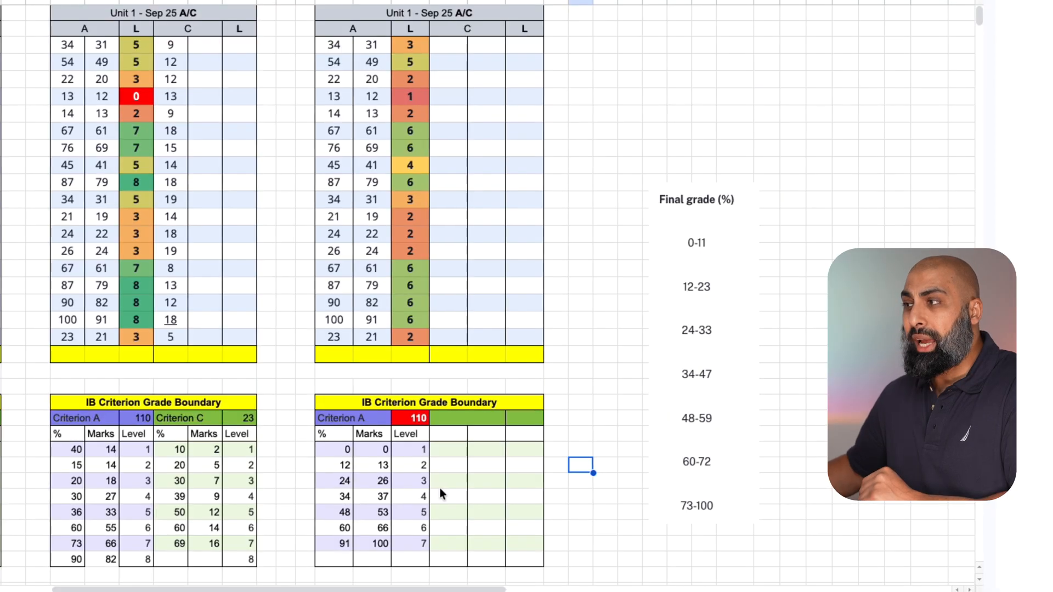
Clear the marks and percentage boundaries for levels 1 to 7 in the last IB Criterion Grade Boundary table.
{"action": "left_click_drag", "start_coordinate": [689, 371], "coordinate": [667, 415]}
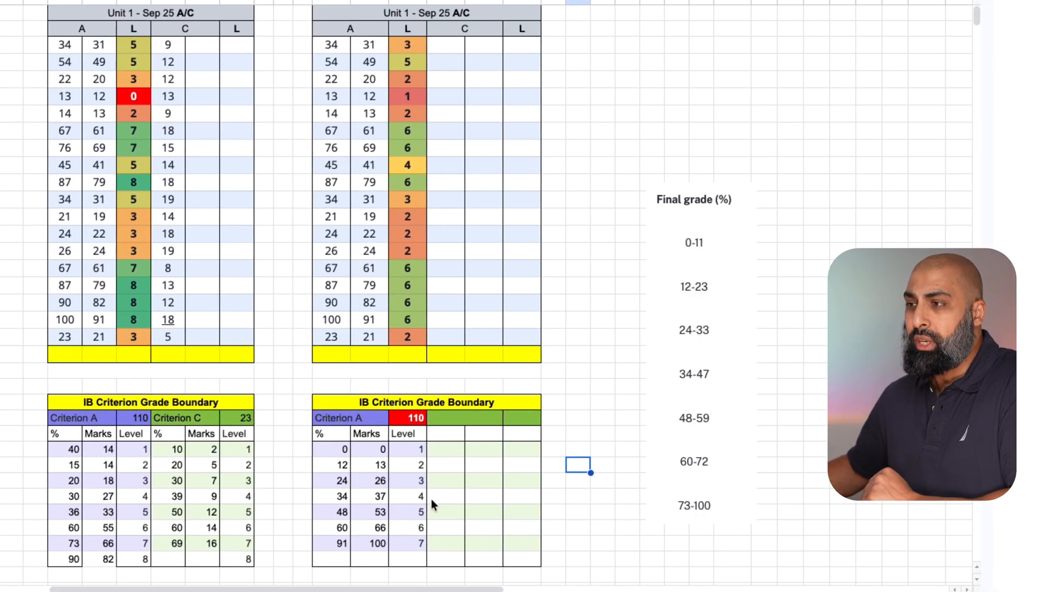
{"action": "left_click_drag", "start_coordinate": [358, 448], "coordinate": [370, 543]}
{"action": "key", "text": "Delete"}
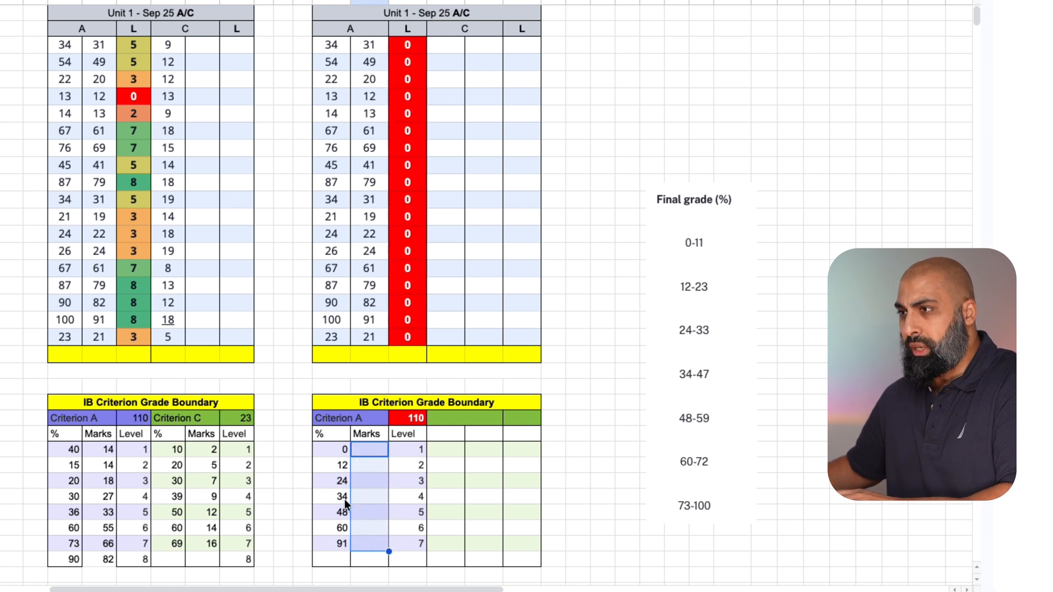
{"action": "left_click_drag", "start_coordinate": [338, 453], "coordinate": [338, 538]}
{"action": "key", "text": "Delete"}
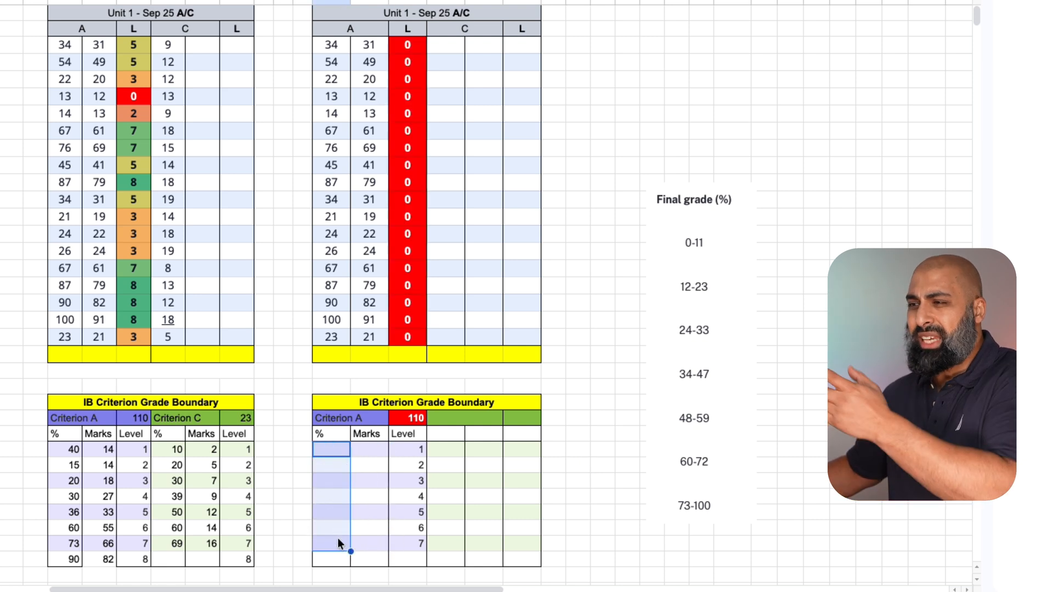
Enter the Criterion A percentage boundaries 0, 12, 24, 34, 48, 60 and 73 for levels 1 to 7 in the last table.
{"action": "left_click", "coordinate": [337, 466]}
{"action": "left_click", "coordinate": [327, 452]}
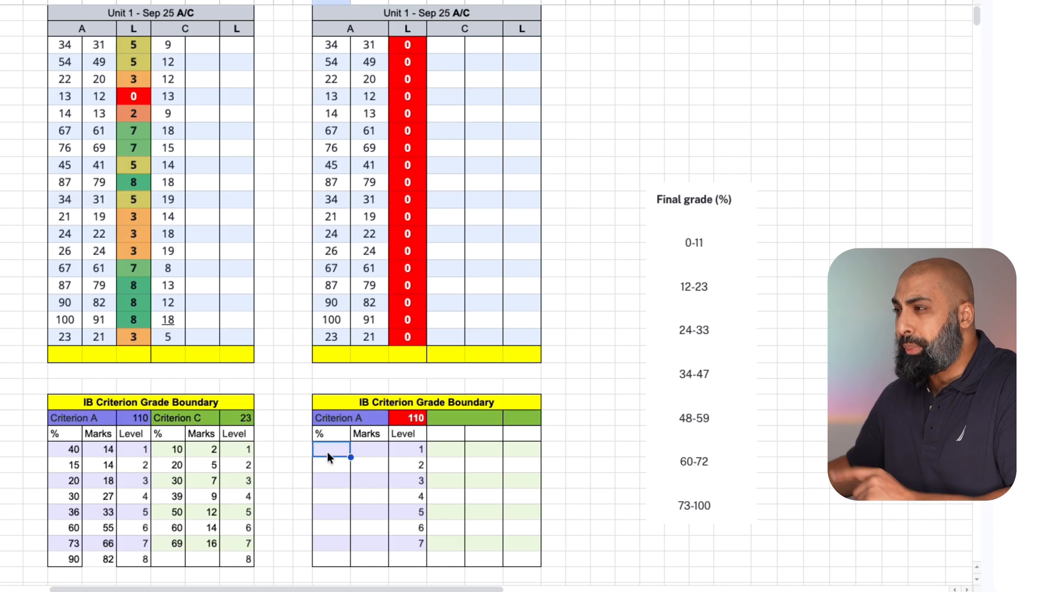
{"action": "type", "text": "0"}
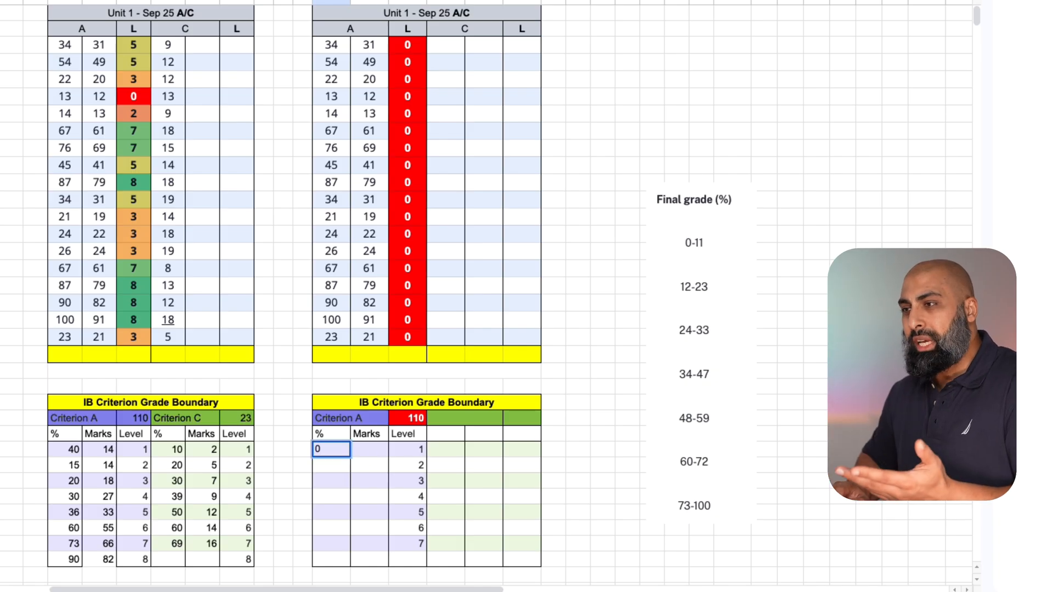
{"action": "key", "text": "Return"}
{"action": "type", "text": "12"}
{"action": "key", "text": "Return"}
{"action": "type", "text": "24"}
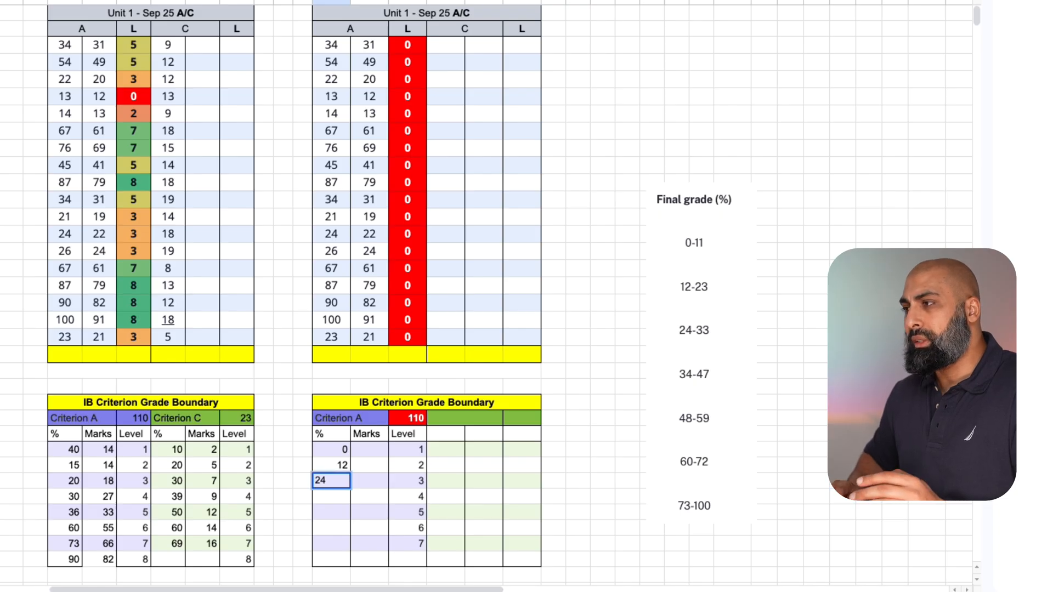
{"action": "key", "text": "Return"}
{"action": "type", "text": "34"}
{"action": "key", "text": "Return"}
{"action": "type", "text": "48"}
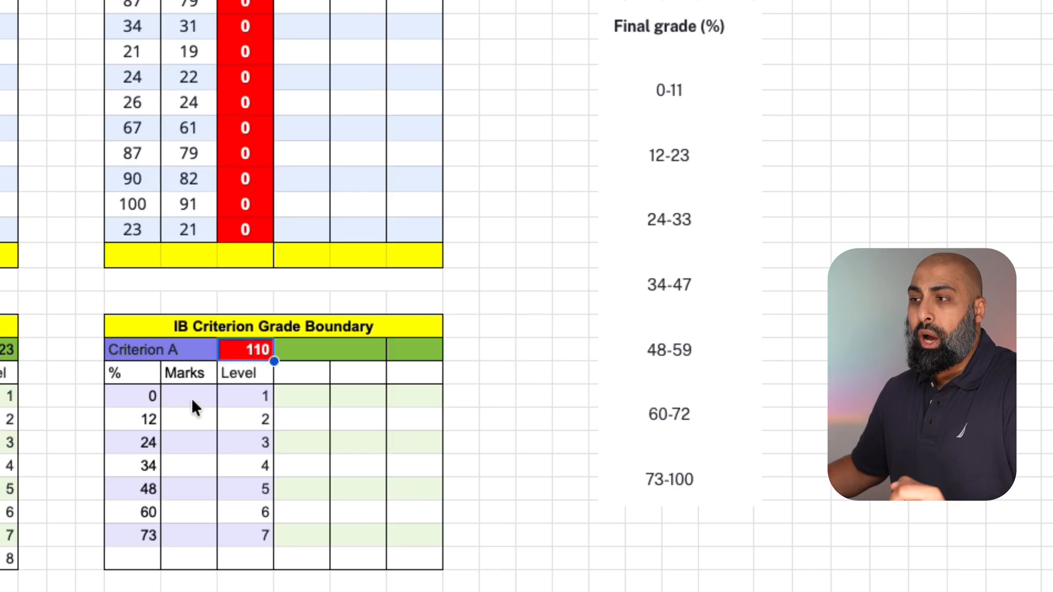
Set the level 1 marks boundary for Criterion A to 0.
{"action": "left_click", "coordinate": [192, 401]}
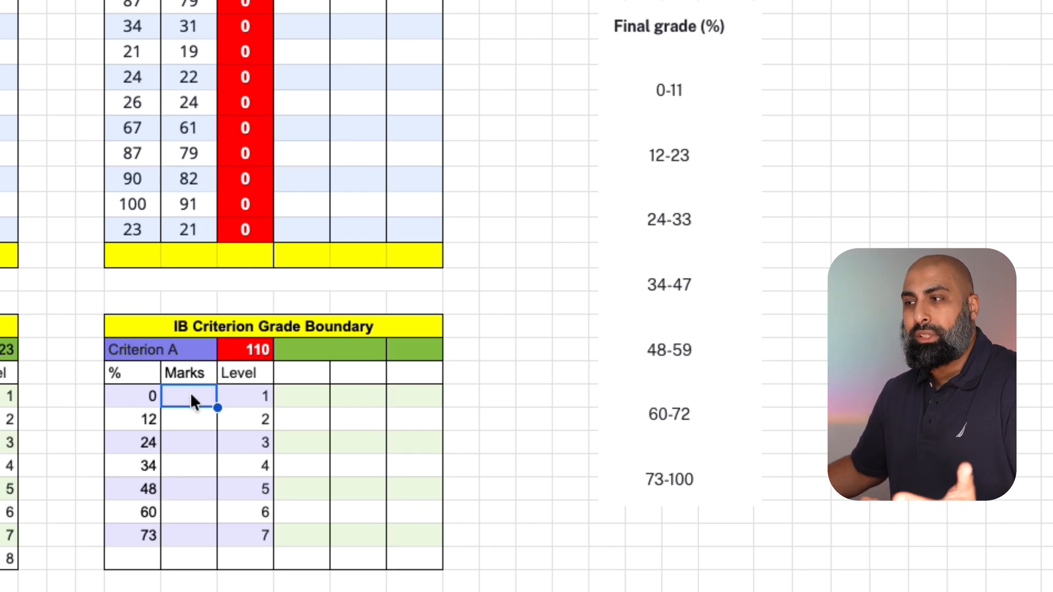
{"action": "type", "text": "0"}
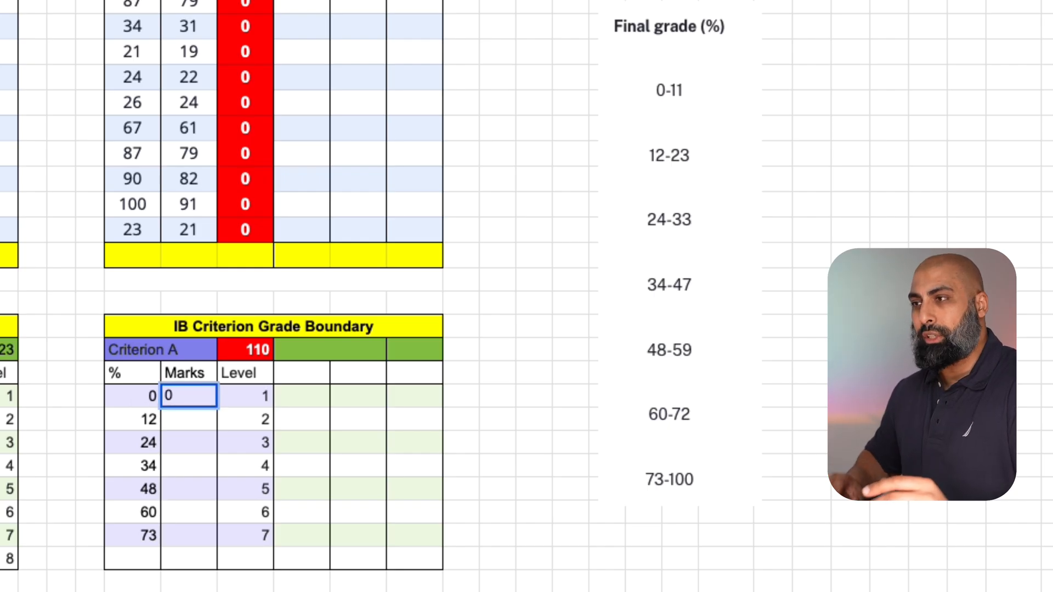
{"action": "key", "text": "Return"}
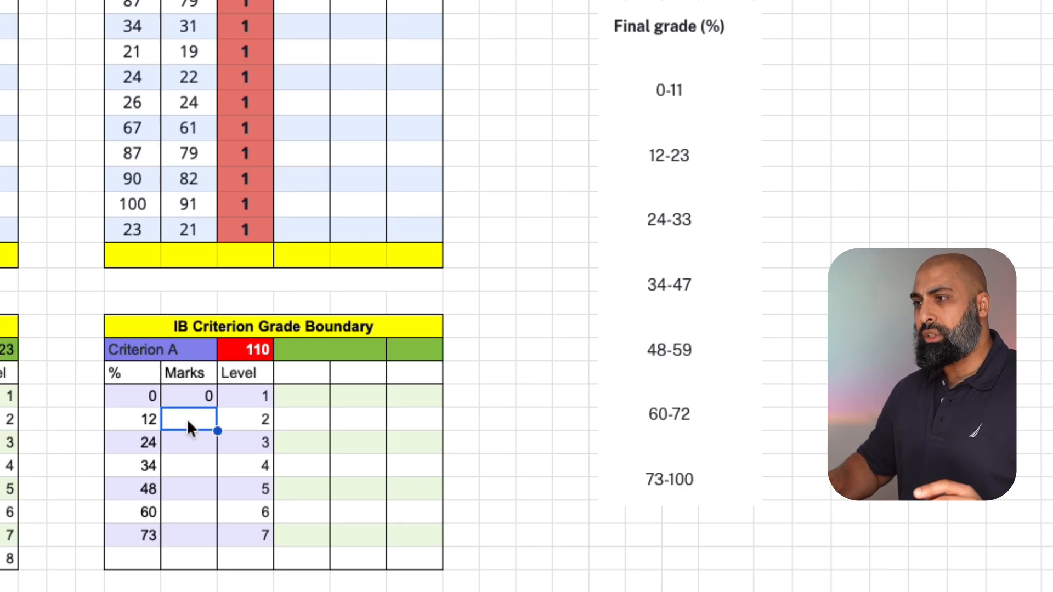
Calculate the level 2 marks boundary in AC28 with =($AD$25*AB28%) and fill the formula down to level 7.
{"action": "type", "text": "="}
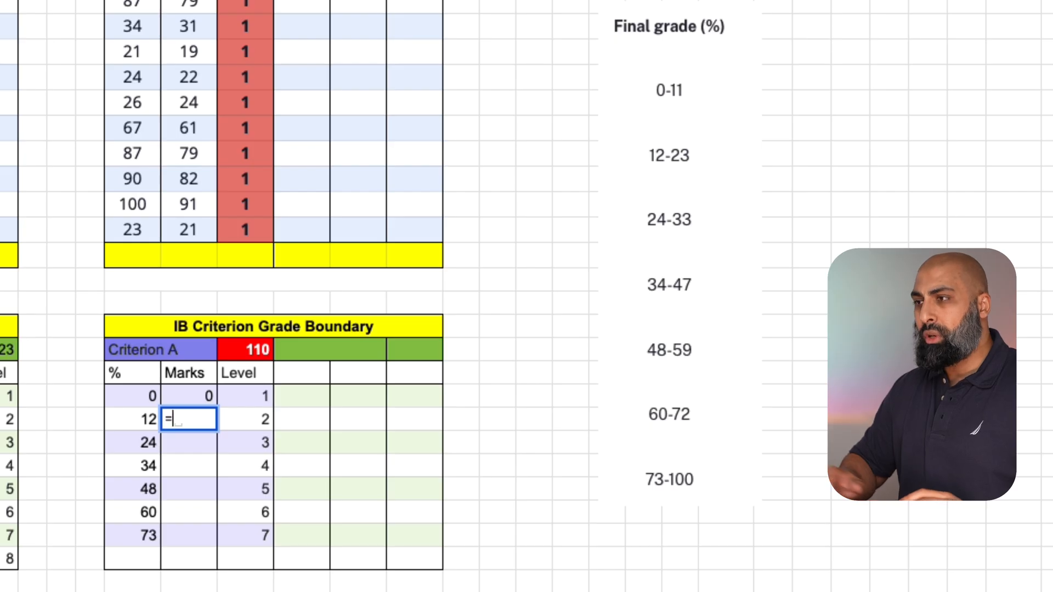
{"action": "type", "text": "("}
{"action": "left_click", "coordinate": [232, 347]}
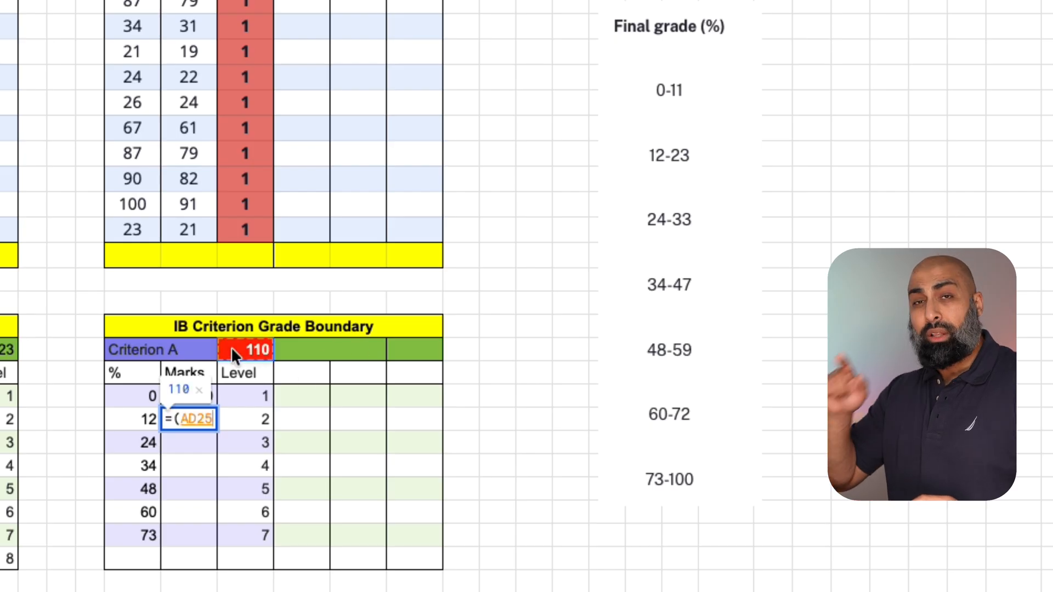
{"action": "key", "text": "F4"}
{"action": "type", "text": "*"}
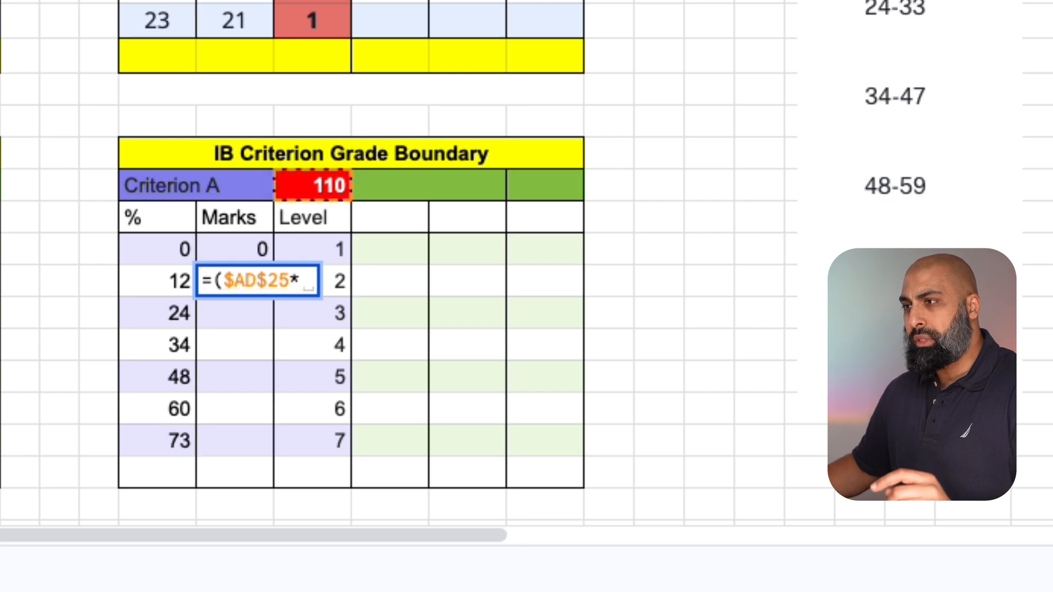
{"action": "left_click", "coordinate": [163, 284]}
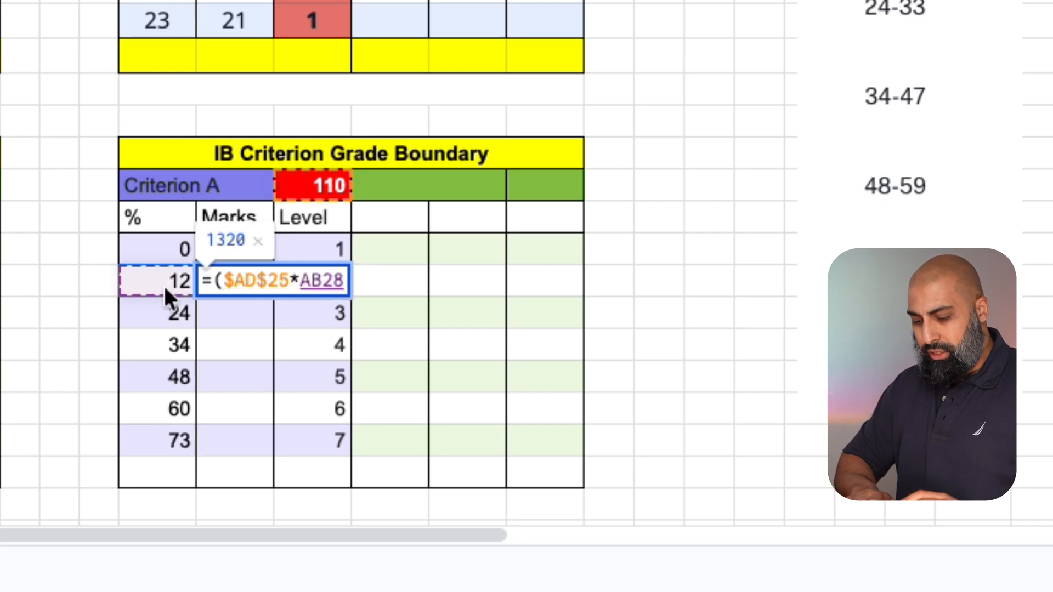
{"action": "type", "text": "%"}
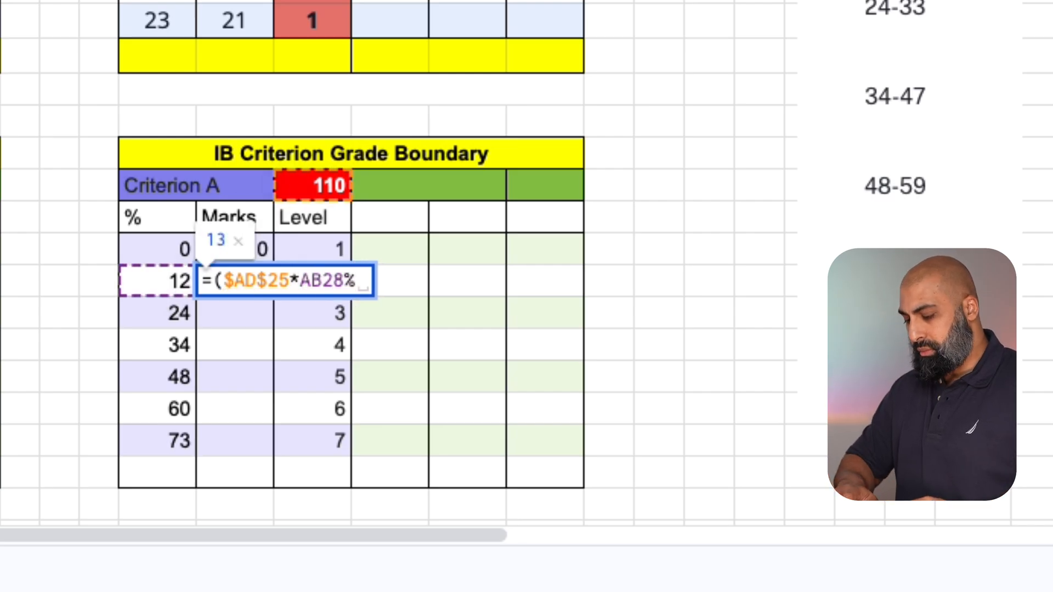
{"action": "key", "text": "Return"}
{"action": "left_click", "coordinate": [310, 509]}
{"action": "left_click", "coordinate": [240, 286]}
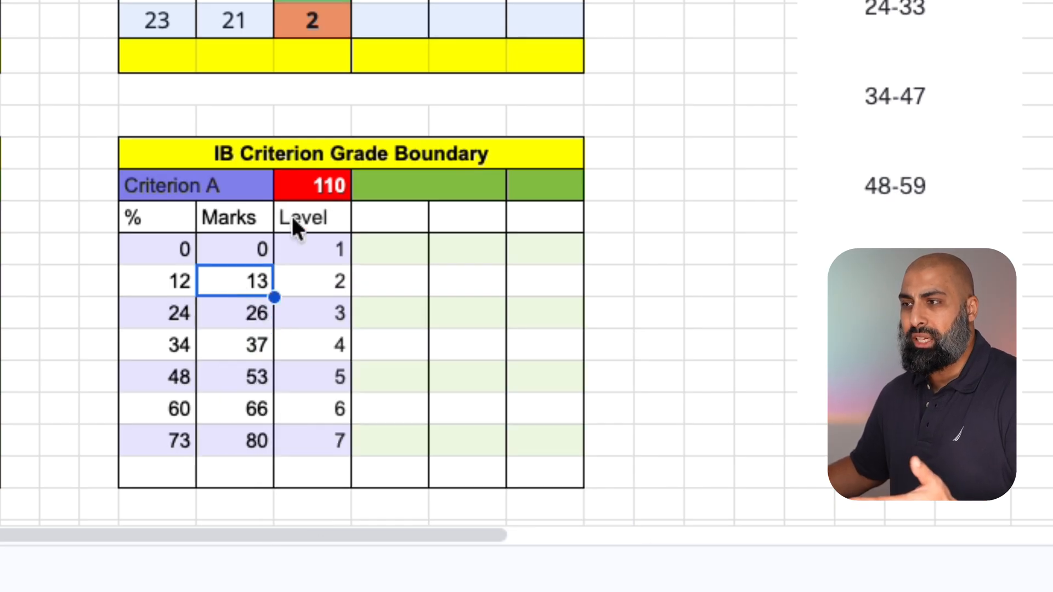
{"action": "left_click", "coordinate": [229, 315]}
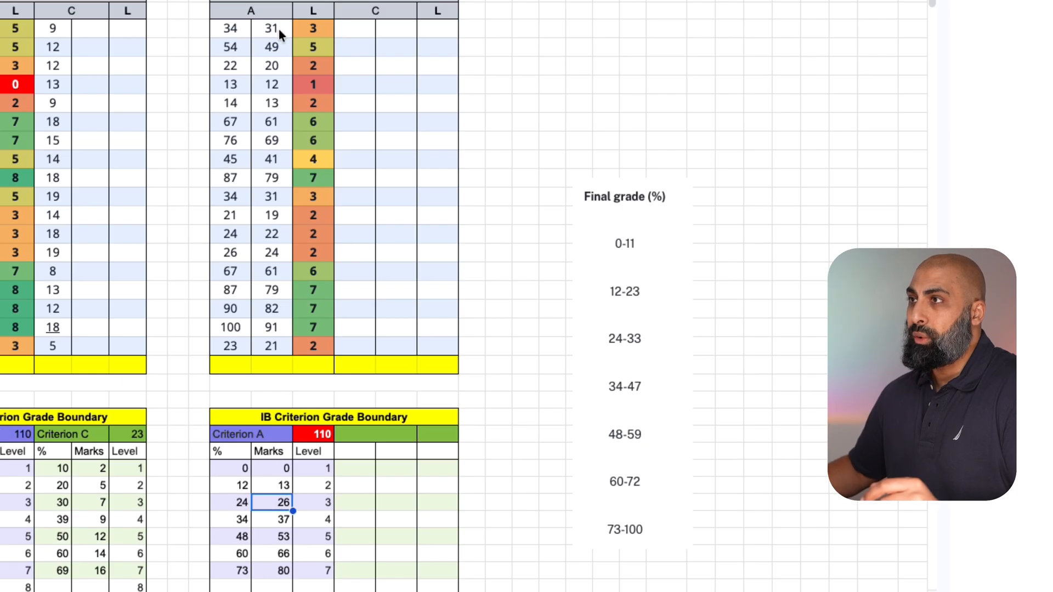
Clear the Criterion A percentage column AC3:AC20 beside the students' raw marks.
{"action": "left_click", "coordinate": [278, 28]}
{"action": "left_click_drag", "start_coordinate": [276, 345], "coordinate": [275, 32]}
{"action": "key", "text": "Delete"}
{"action": "left_click", "coordinate": [235, 32]}
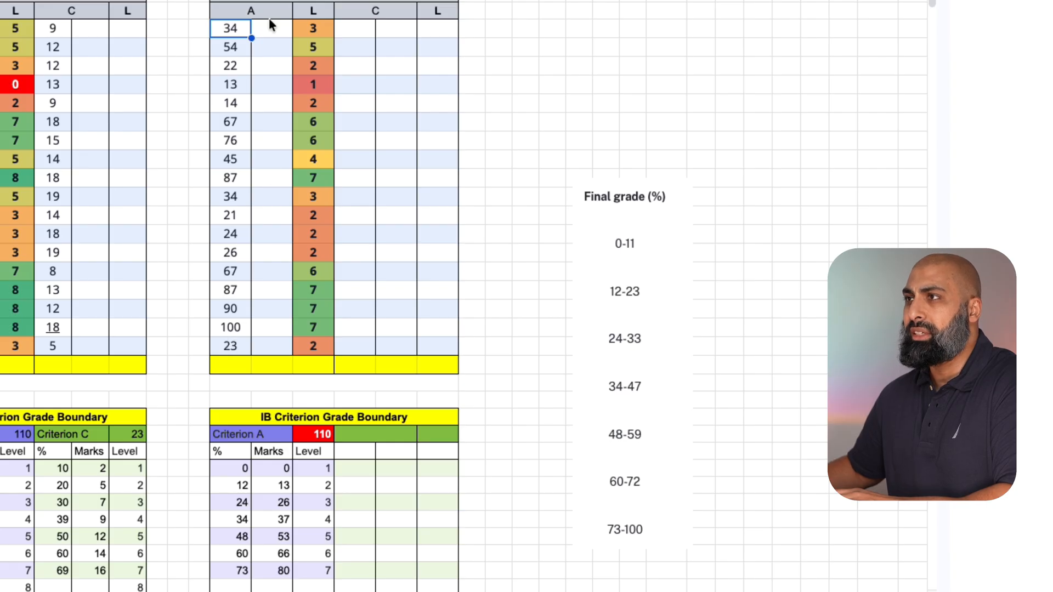
Calculate the first student's percentage in AC3 with =(AB3/$AD$25)*100 and fill it down to AC20.
{"action": "left_click", "coordinate": [273, 35]}
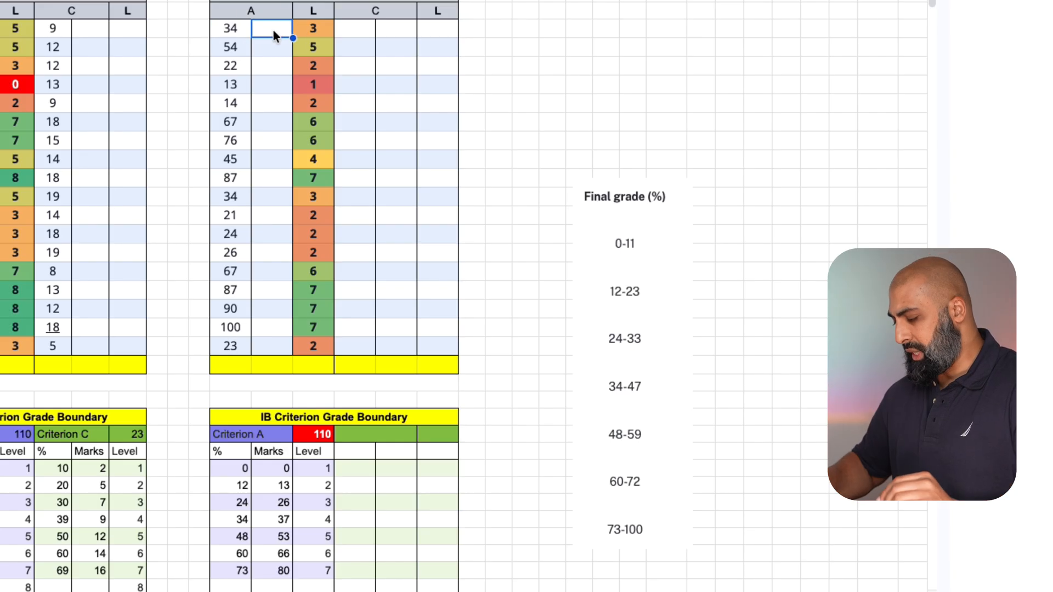
{"action": "type", "text": "=("}
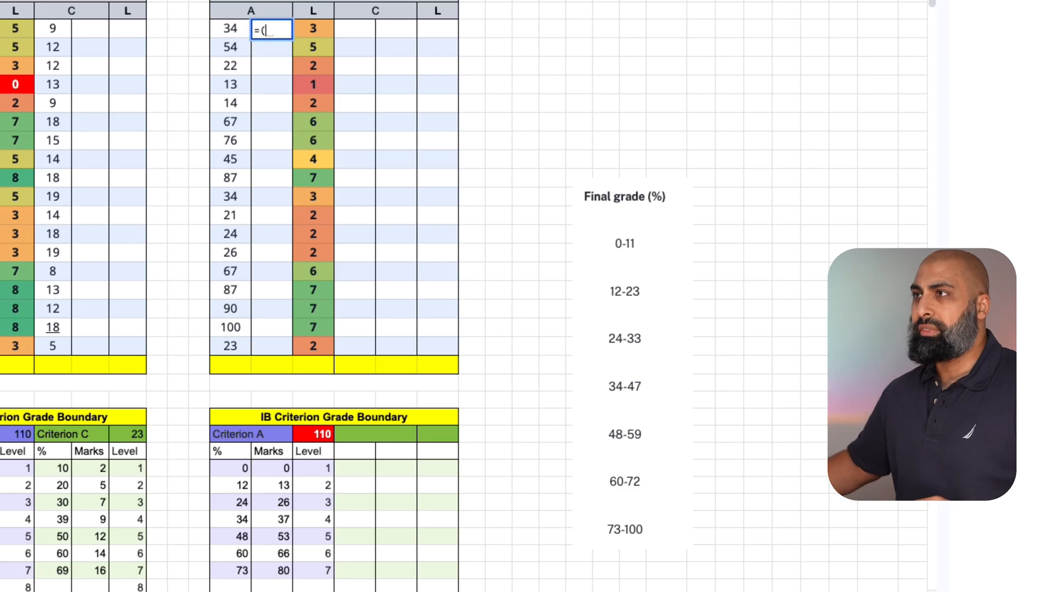
{"action": "left_click", "coordinate": [234, 29]}
{"action": "type", "text": "/"}
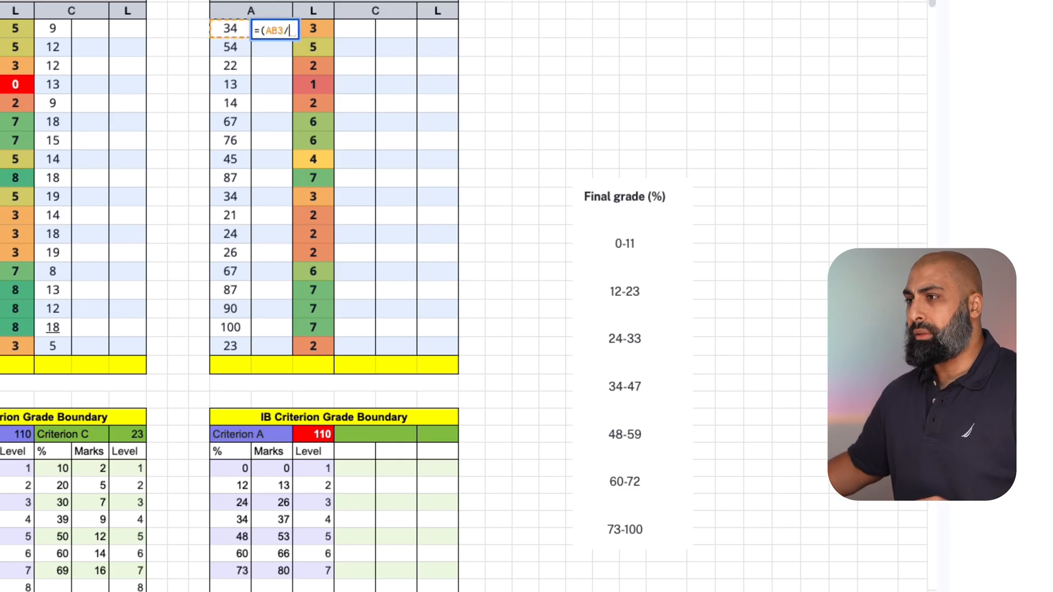
{"action": "left_click", "coordinate": [309, 436]}
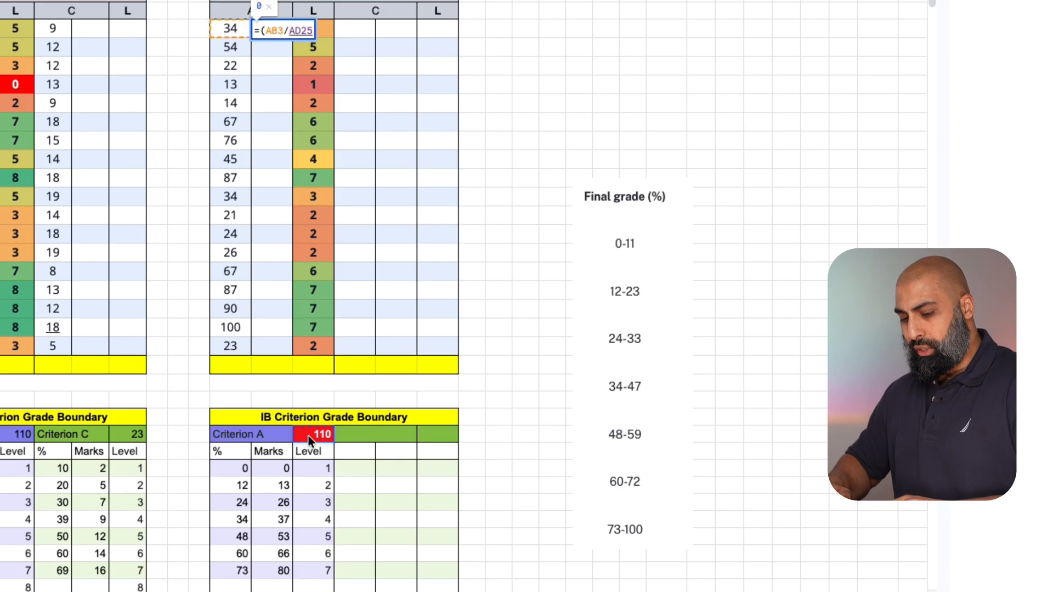
{"action": "key", "text": "F4"}
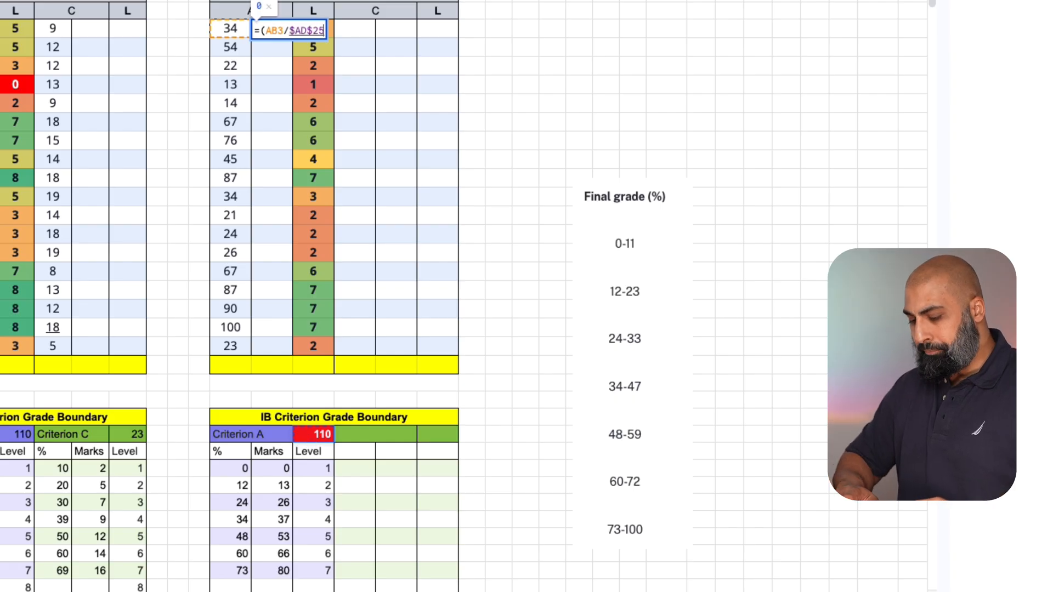
{"action": "type", "text": ")*100"}
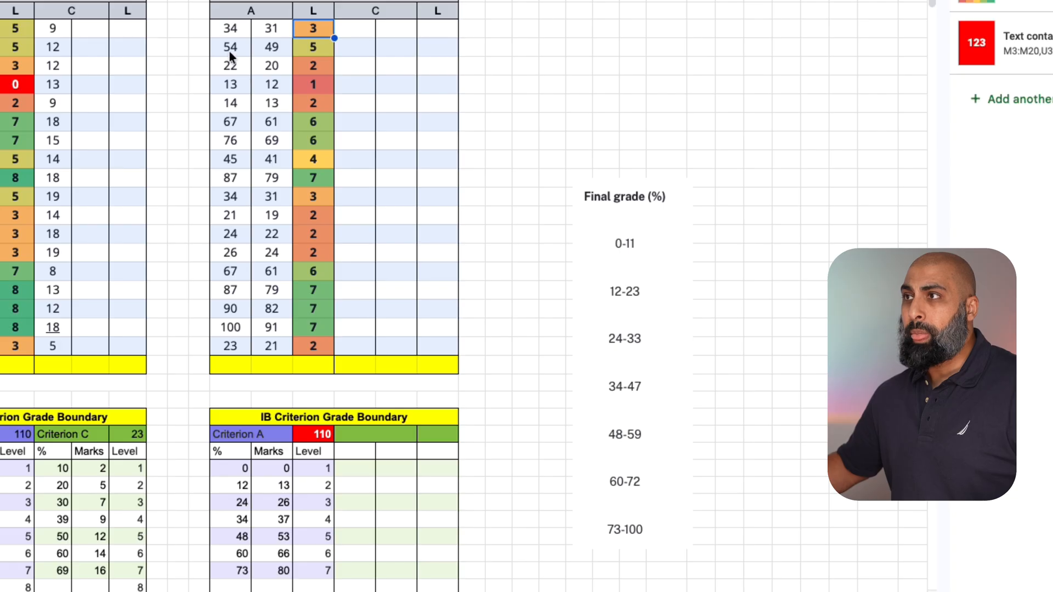
Open the Criterion A level formula in AD3 and examine its IFERROR VLOOKUP lookup value and table range.
{"action": "left_click", "coordinate": [229, 29]}
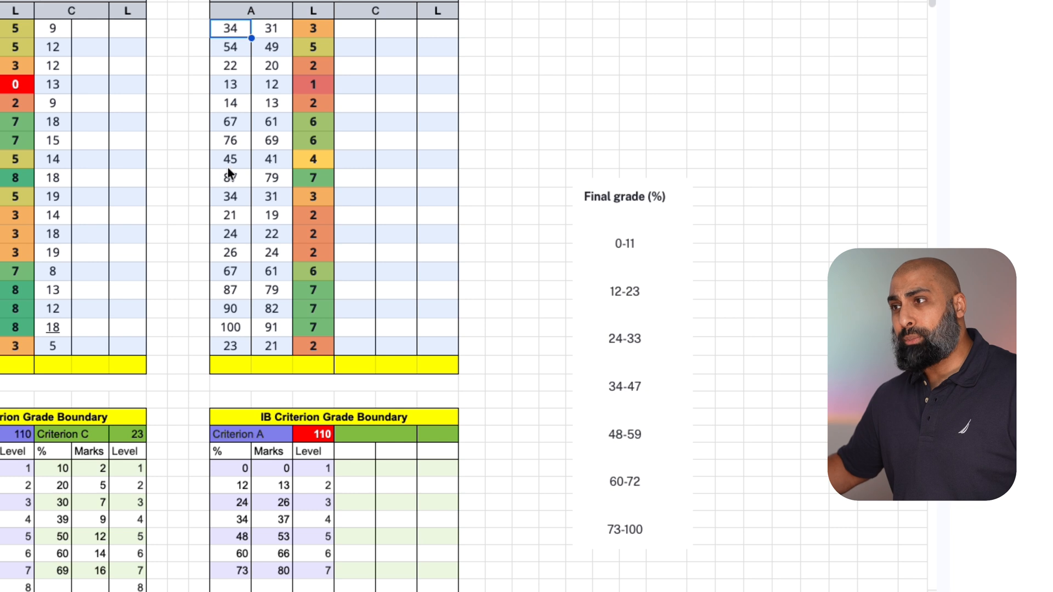
{"action": "left_click_drag", "start_coordinate": [313, 27], "coordinate": [308, 324]}
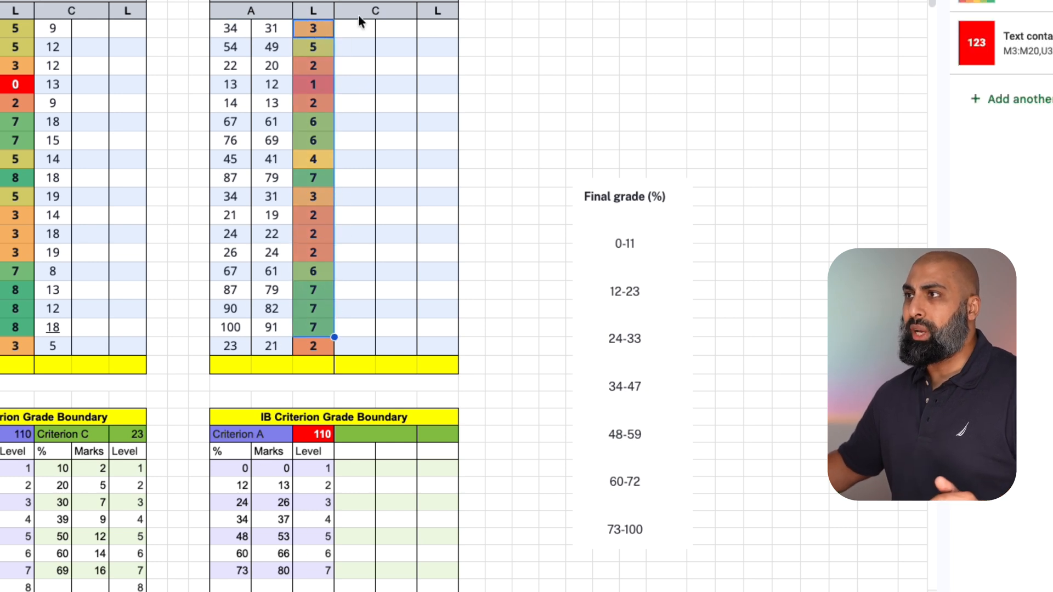
{"action": "double_click", "coordinate": [325, 26]}
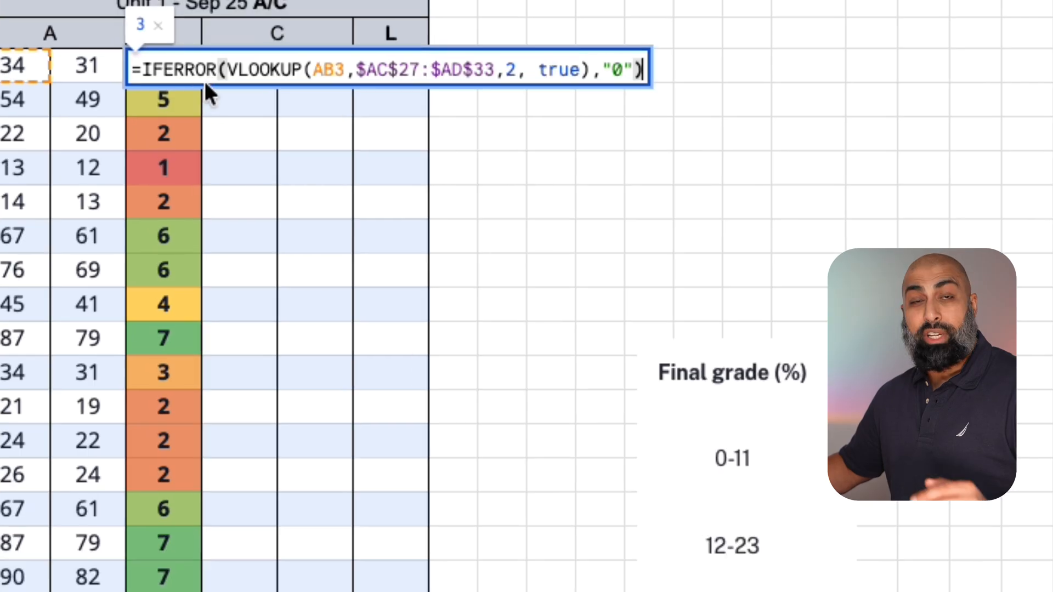
{"action": "double_click", "coordinate": [399, 70]}
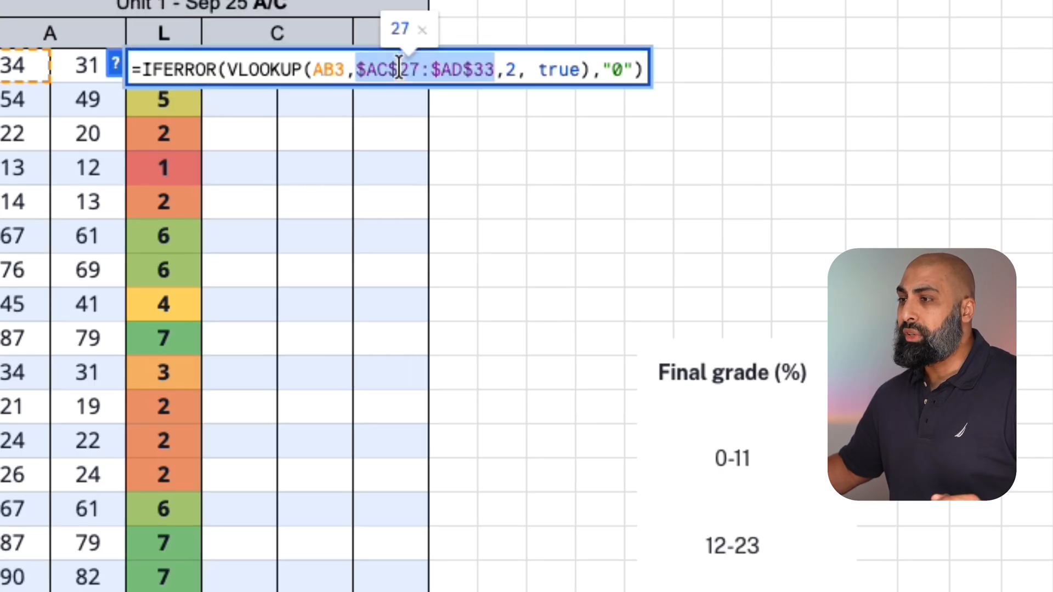